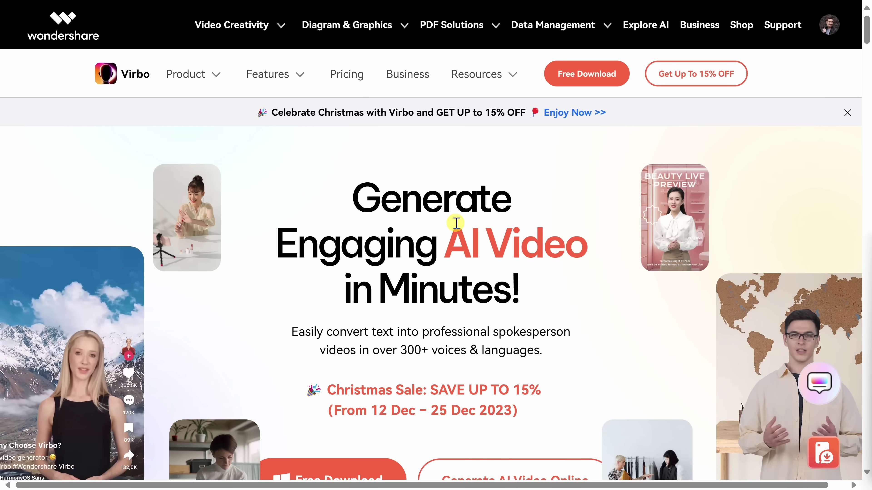
scroll(456, 223, down, 2)
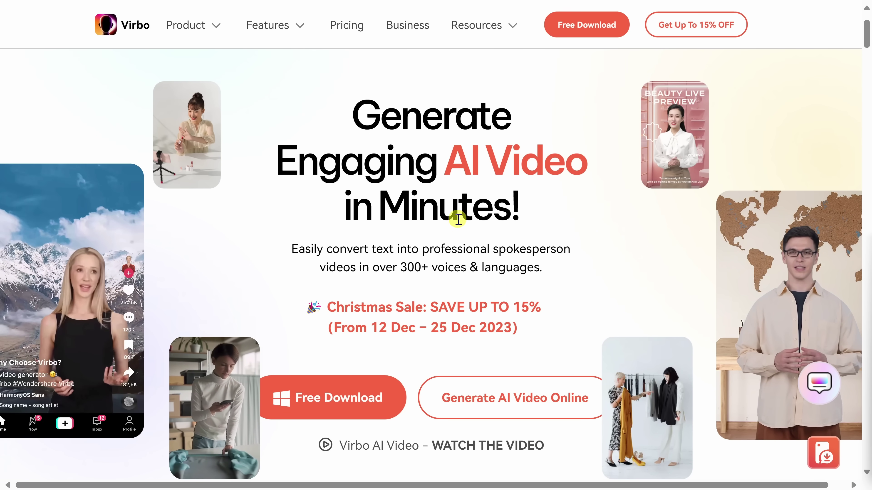
scroll(463, 227, up, 2)
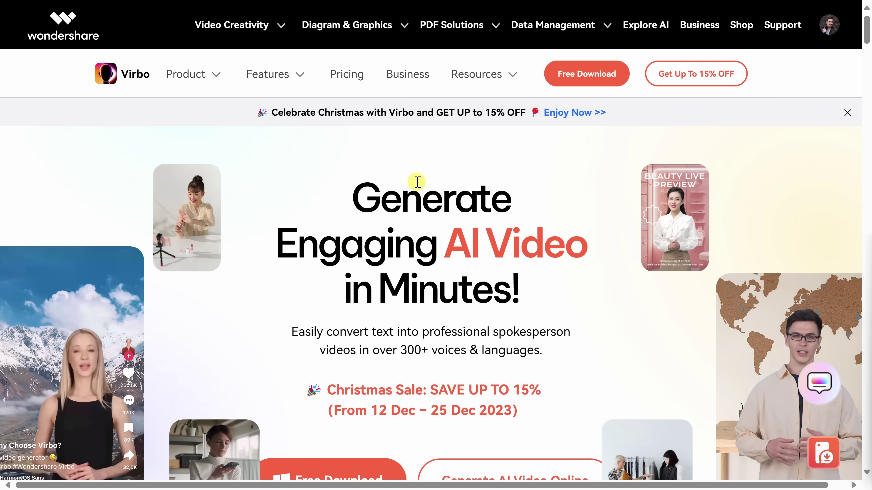
click(347, 76)
scroll(848, 201, down, 10)
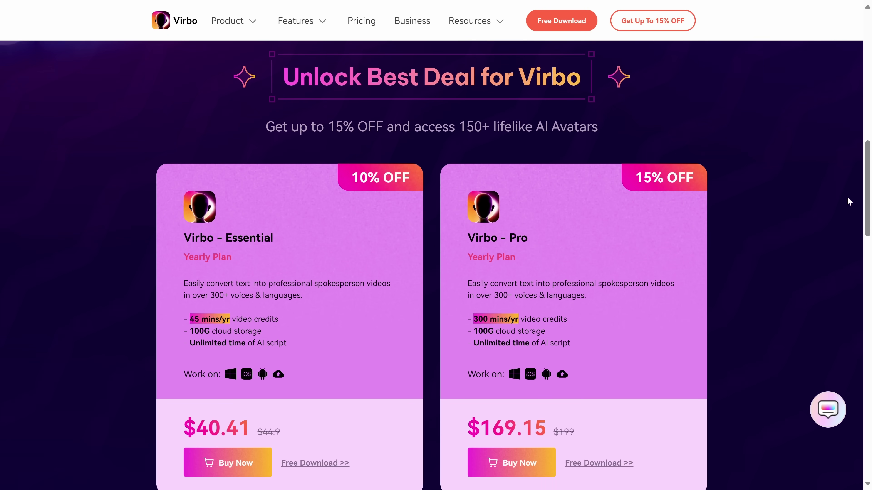
scroll(848, 198, down, 2)
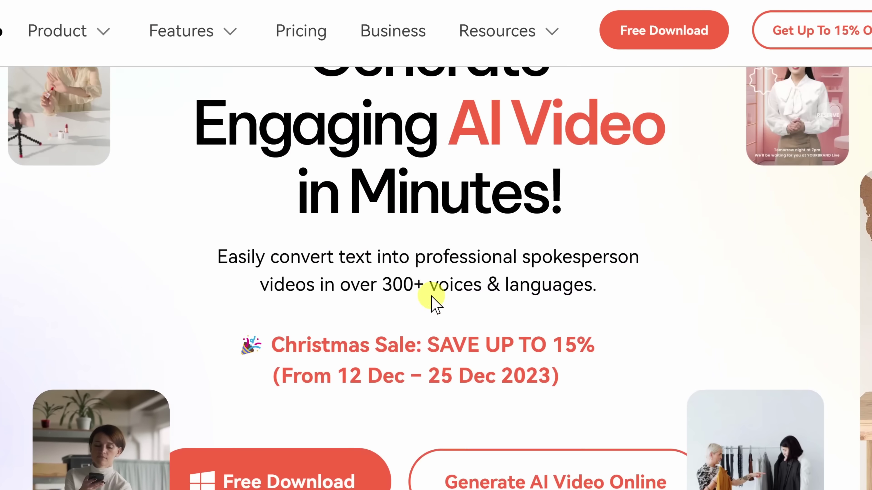
scroll(434, 298, down, 2)
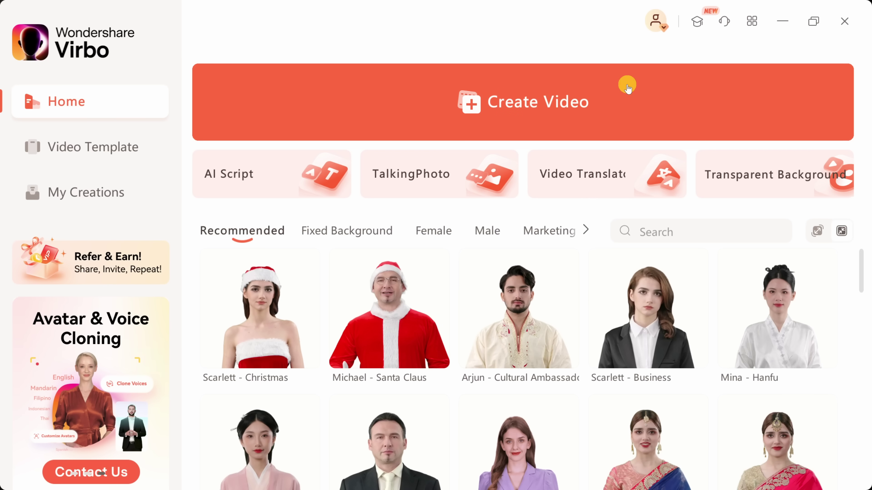
Scroll through the Recommended avatars on Home, including Business, Sales, Promotion and Cheongsam styles.
mouse_move(696, 275)
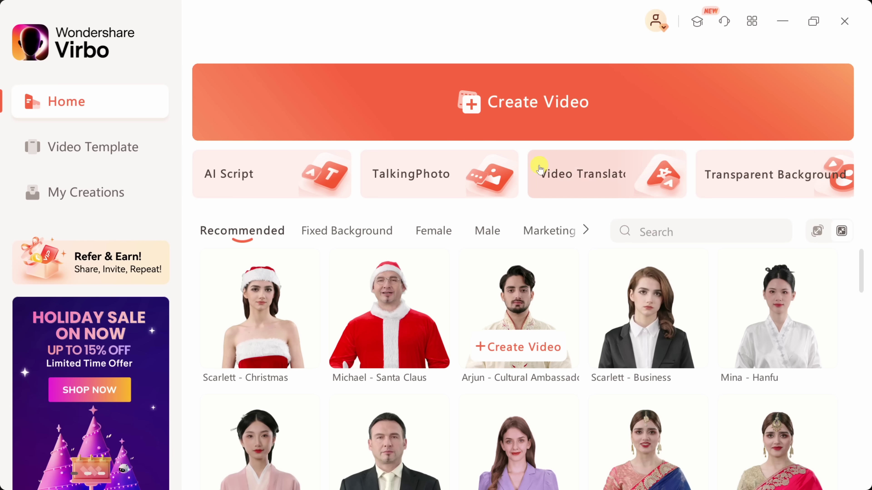
scroll(700, 294, down, 5)
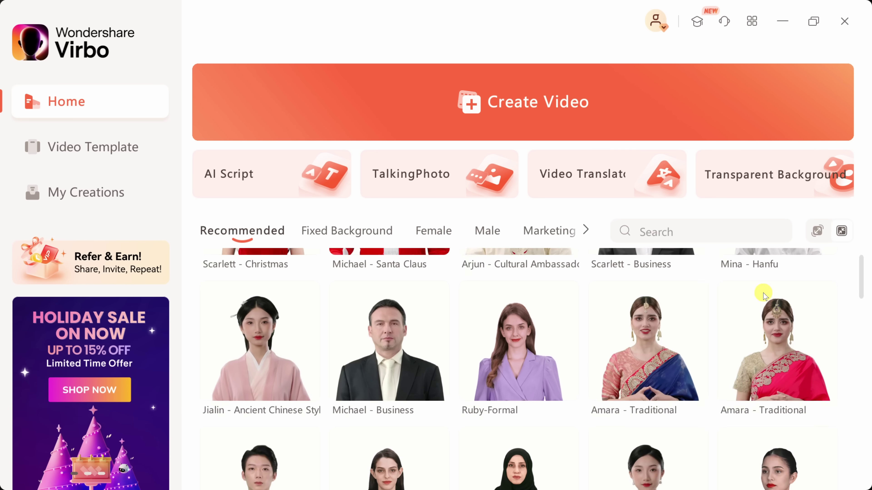
scroll(597, 384, down, 2)
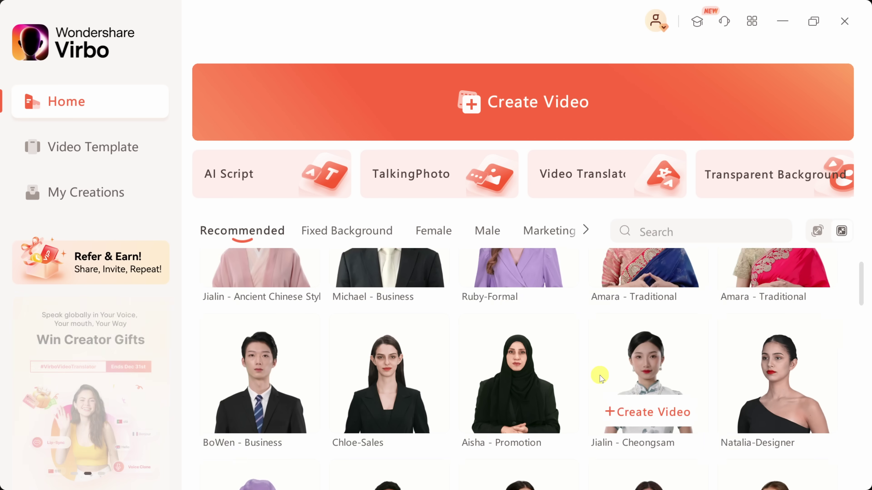
mouse_move(605, 379)
scroll(536, 371, down, 1)
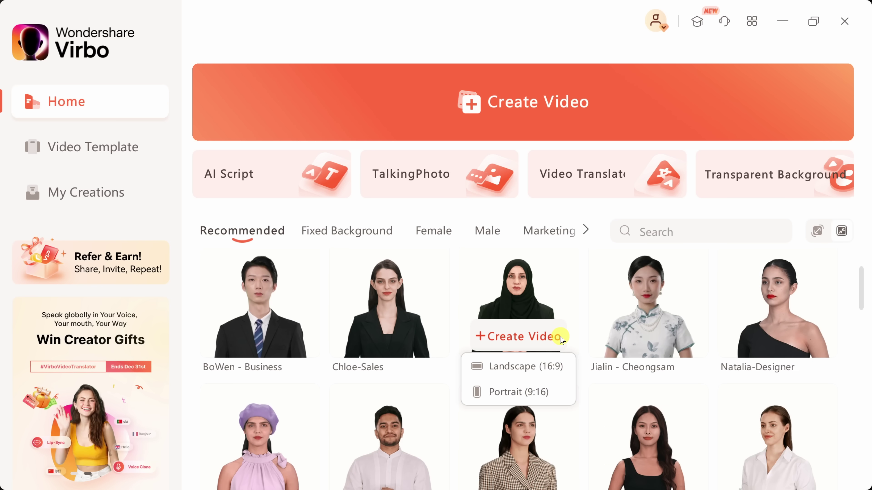
scroll(598, 343, down, 15)
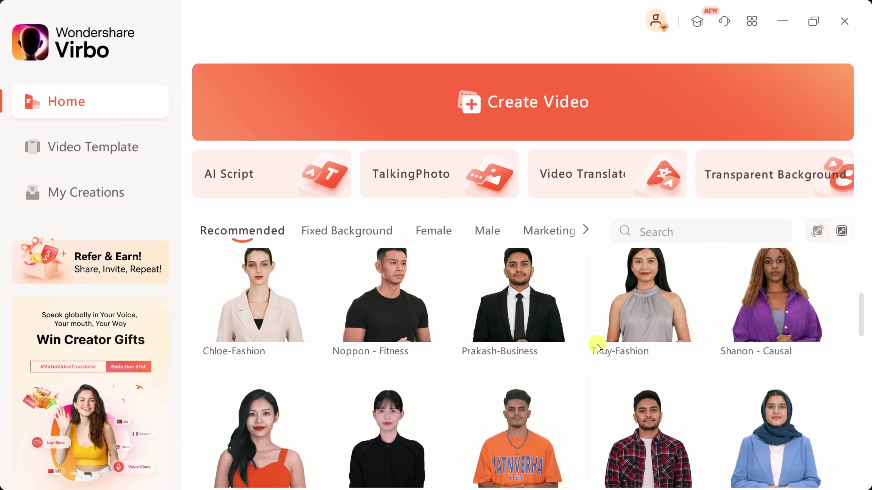
scroll(600, 349, up, 7)
scroll(600, 350, up, 10)
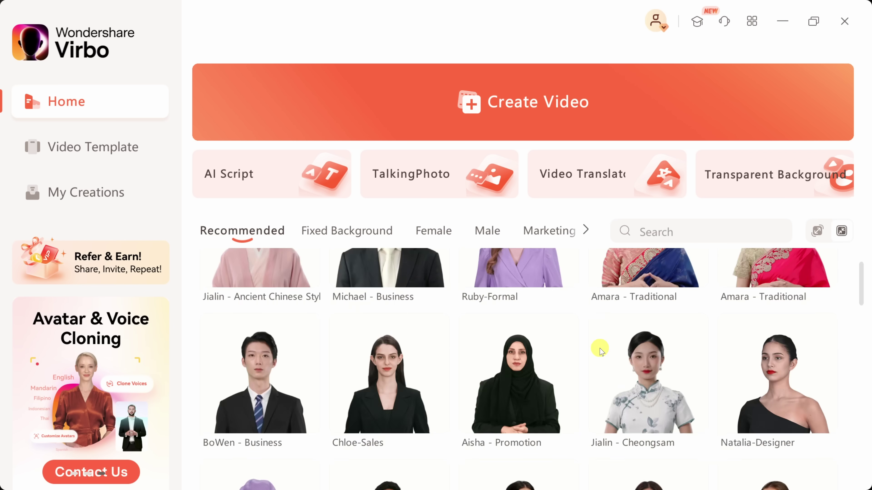
mouse_move(600, 351)
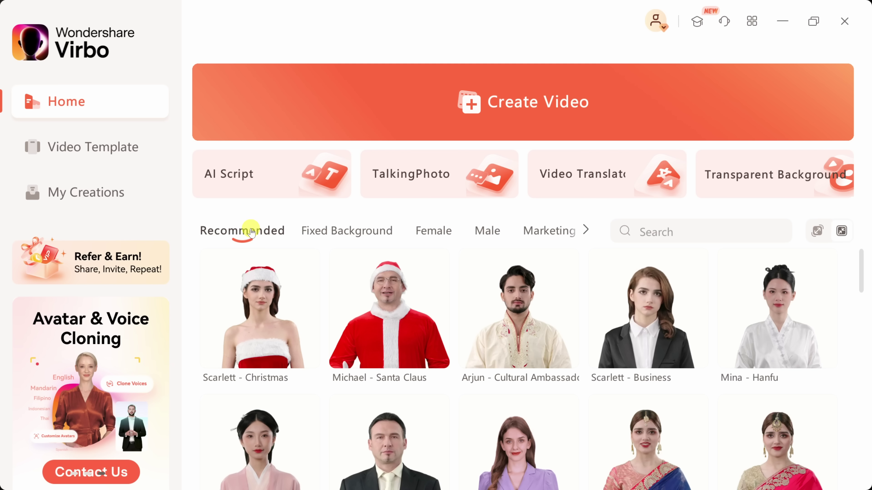
Filter the avatar gallery to Fixed Background avatars, then to Female avatars.
click(321, 230)
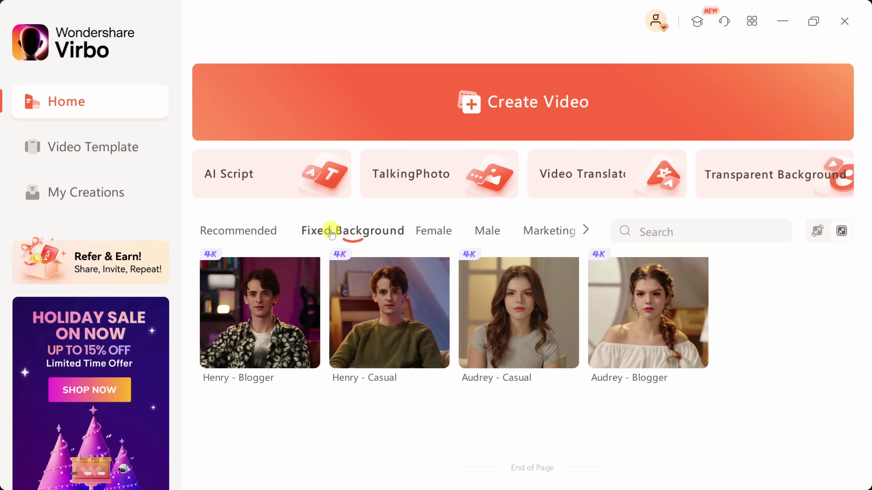
mouse_move(301, 270)
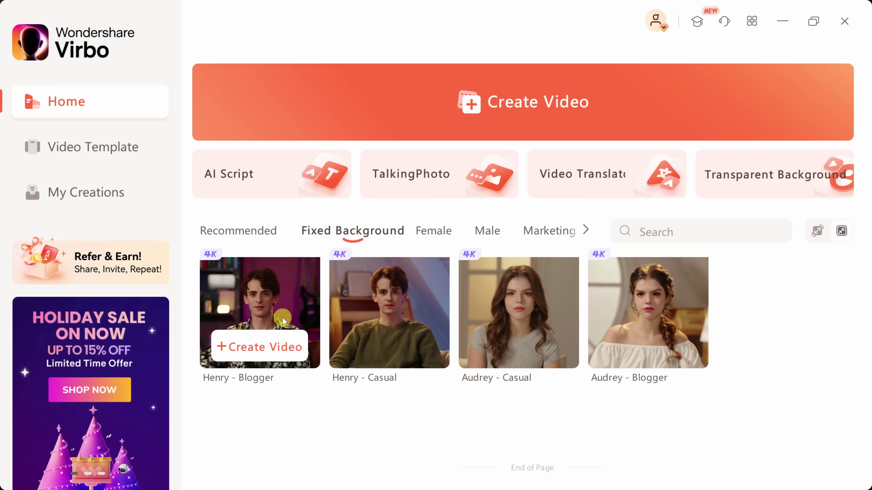
click(435, 231)
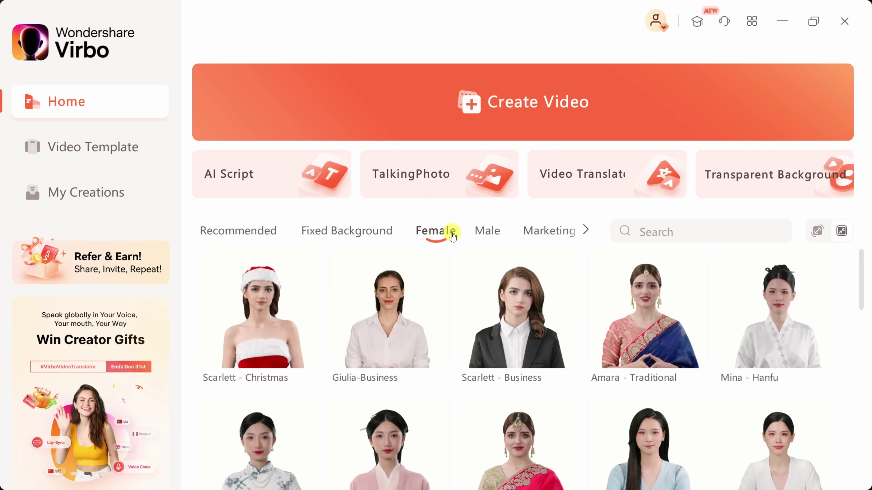
scroll(510, 304, down, 8)
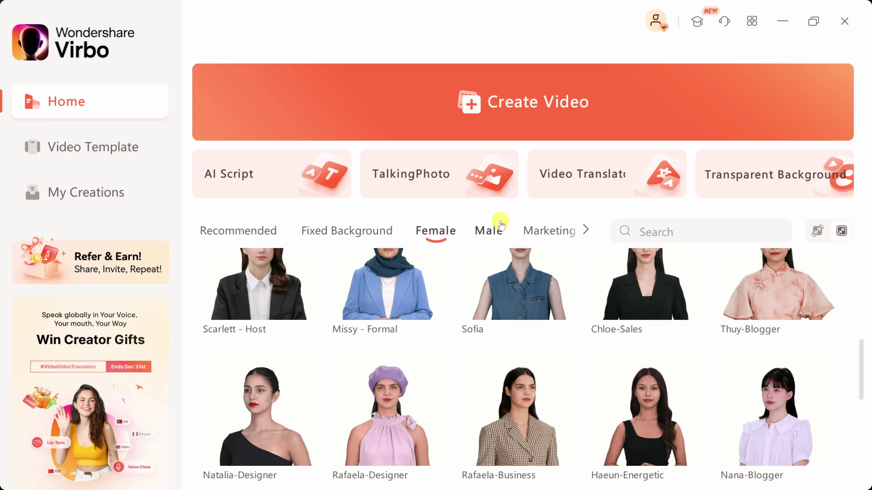
Browse the Male, Marketing and News avatars, ending on the Education category.
click(496, 229)
click(543, 230)
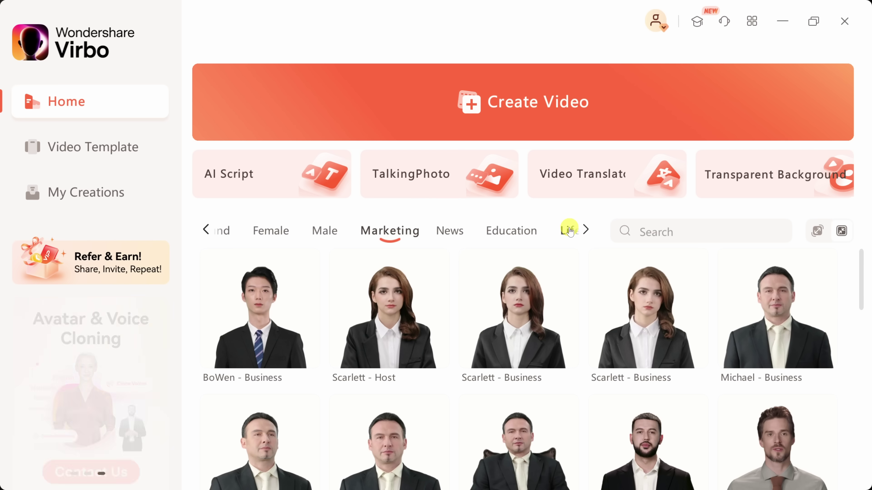
click(460, 236)
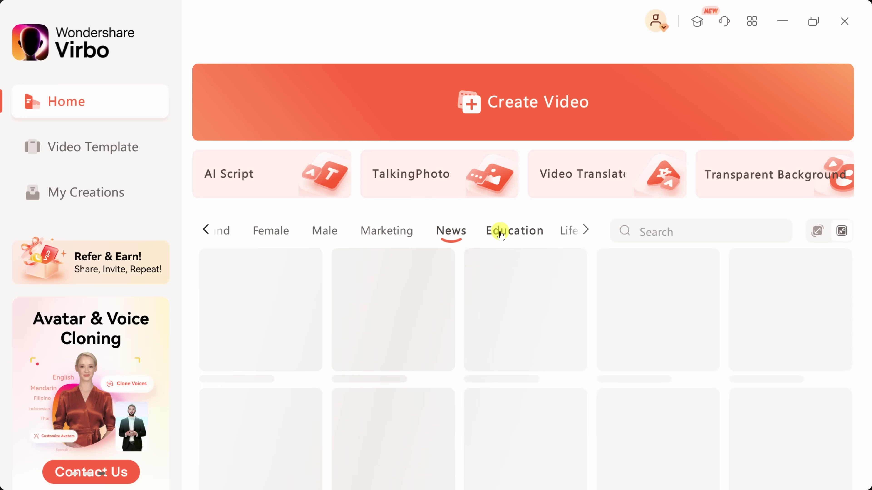
click(501, 236)
scroll(469, 259, down, 5)
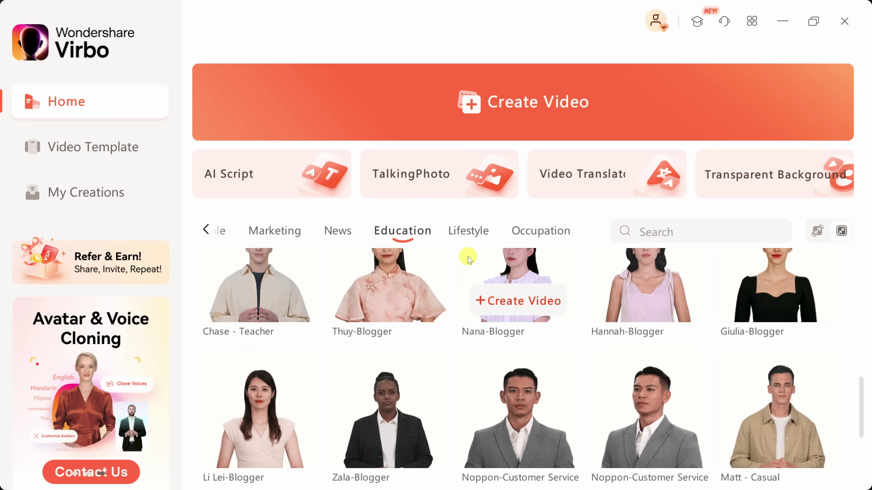
click(648, 235)
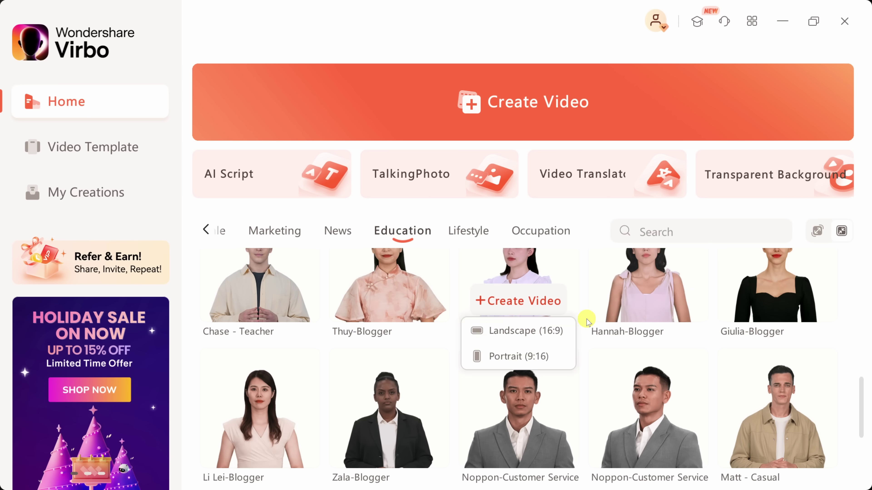
scroll(583, 316, up, 10)
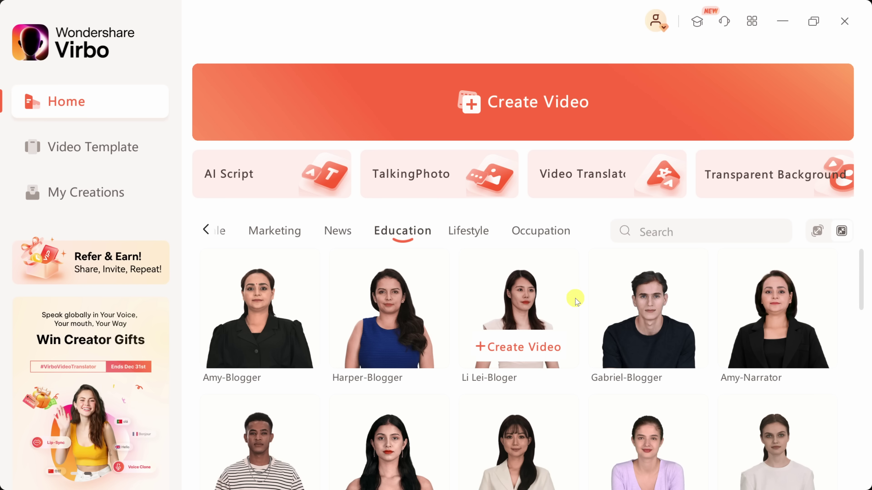
Open the video templates gallery and scroll through the templates.
click(105, 160)
scroll(655, 245, down, 2)
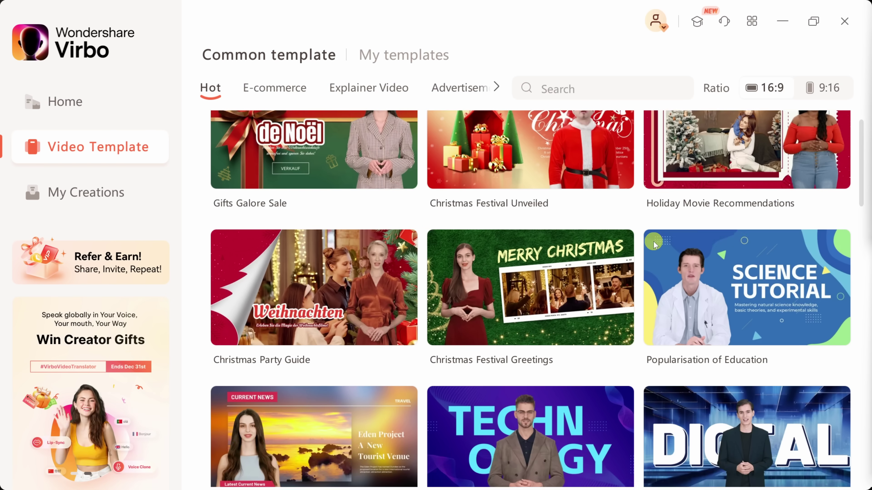
scroll(654, 245, down, 10)
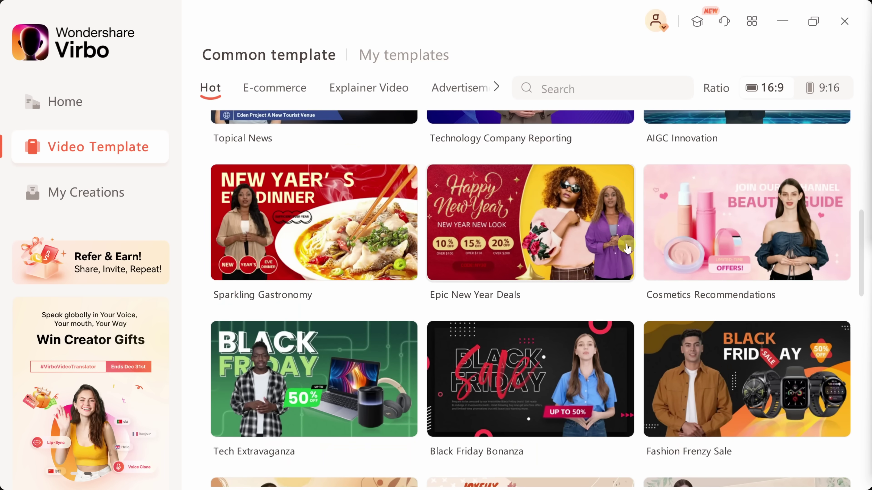
scroll(628, 244, down, 1)
scroll(643, 264, up, 12)
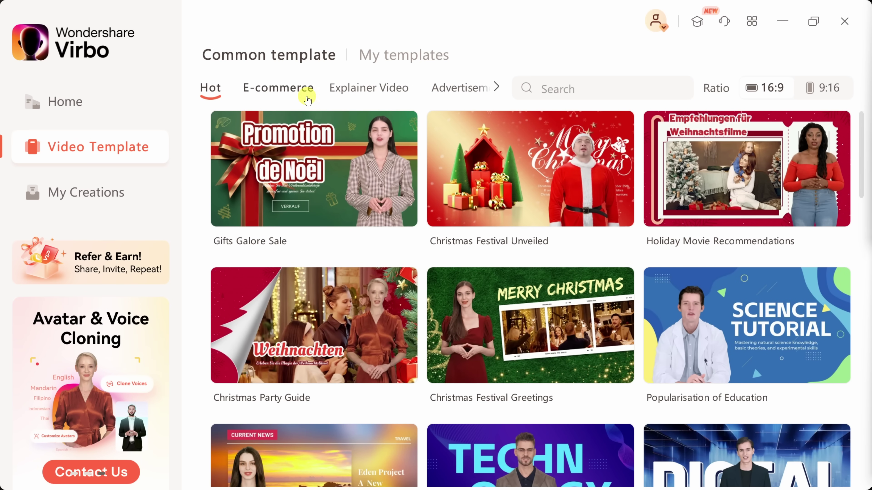
View E-commerce, then Explainer Video templates filtered to 9:16 portrait, and return Home.
click(290, 86)
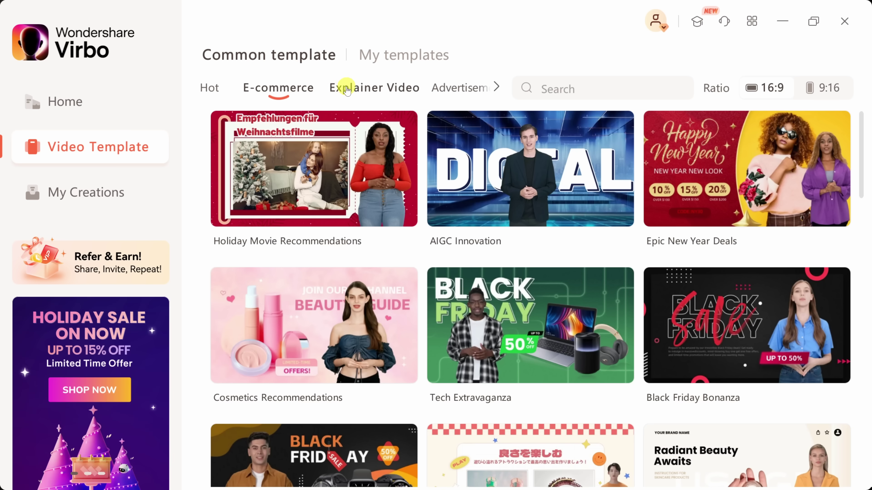
click(344, 89)
click(557, 90)
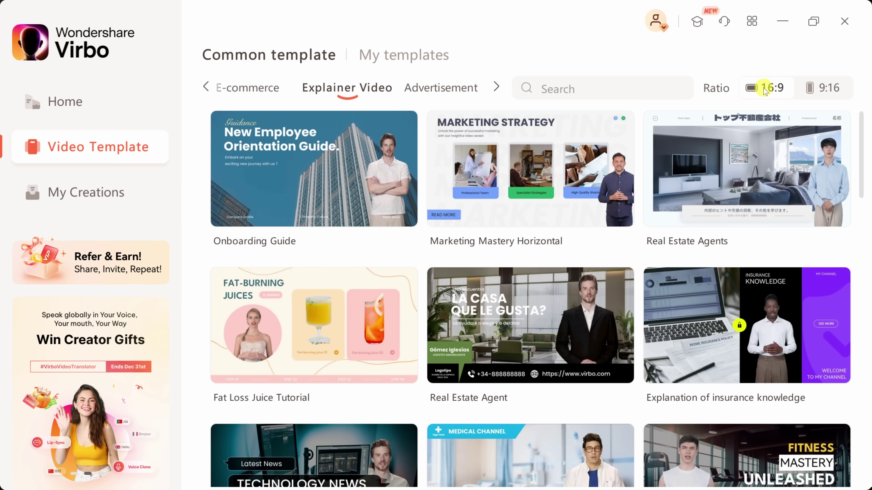
click(823, 85)
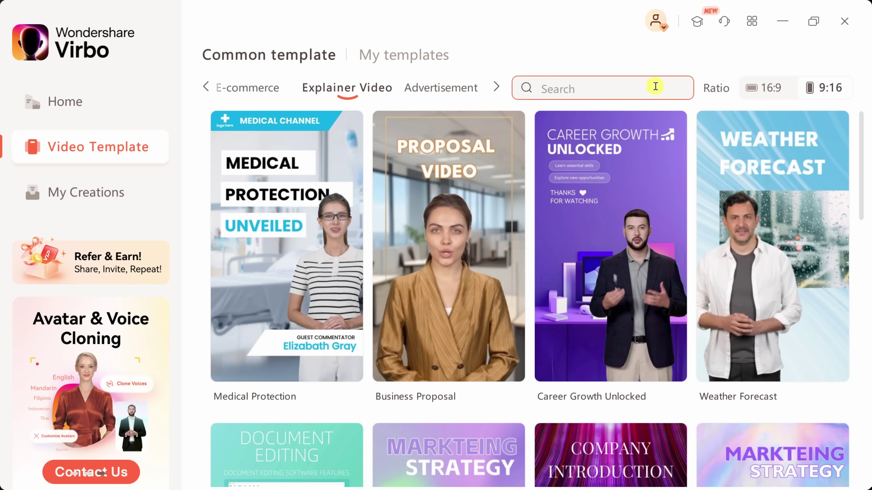
click(107, 109)
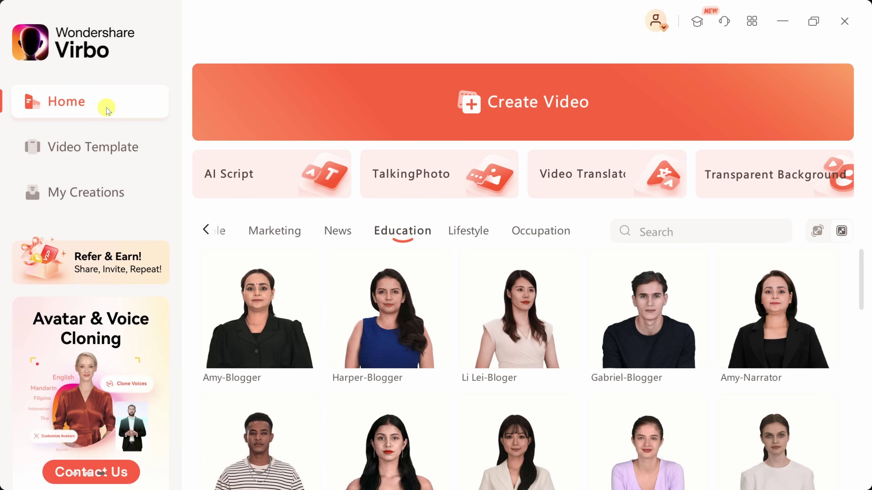
Start a new video in the Landscape 16:9 aspect ratio.
click(524, 119)
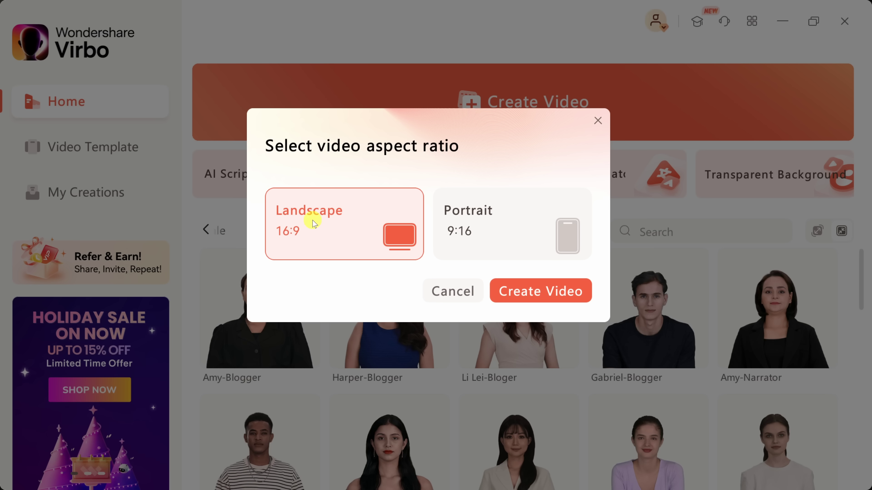
click(541, 296)
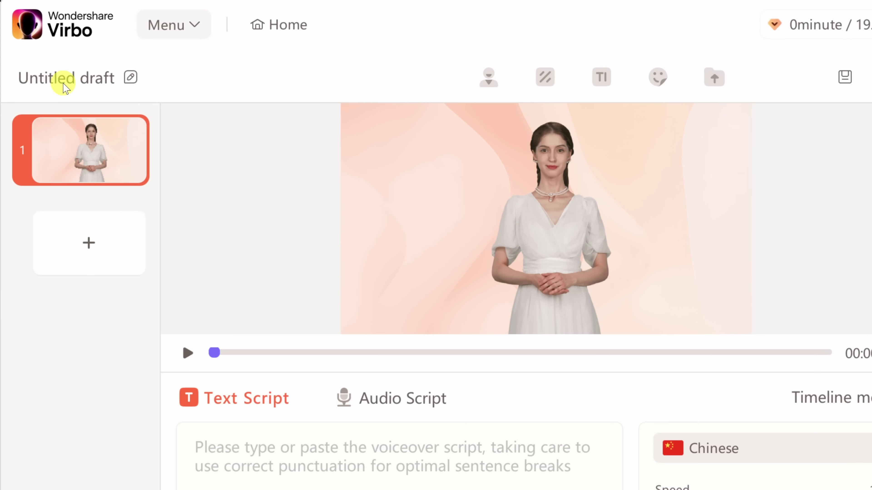
Change the untitled draft's title to 'Opening Cookie Stores'.
click(131, 77)
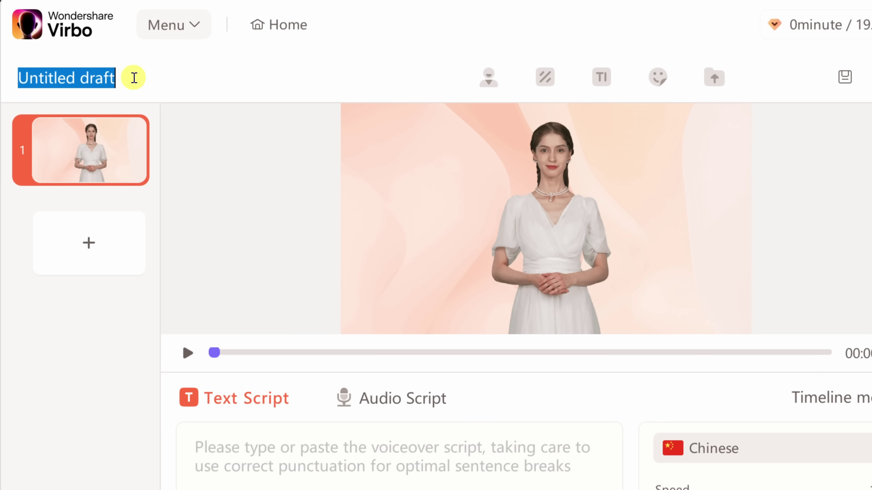
text(Opening Cookie Stores)
key(Return)
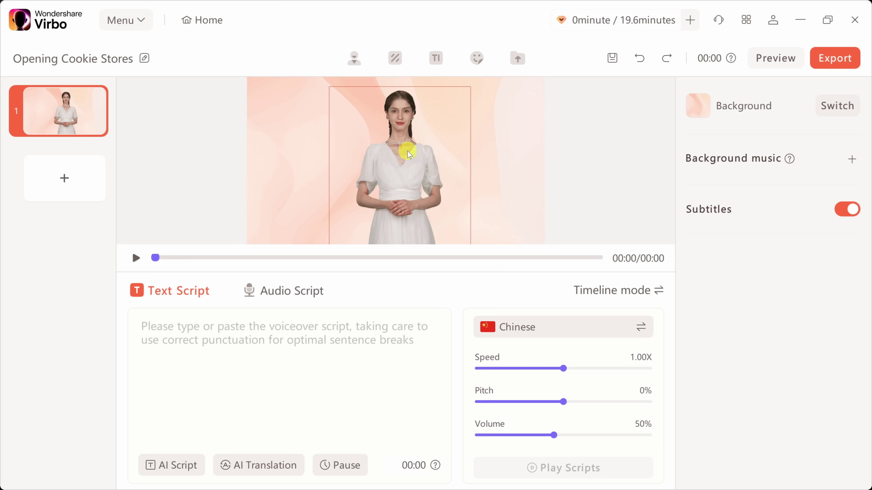
Open the Avatars picker and scroll the Female list, including Nova - Fashion and Emily-Business.
click(358, 62)
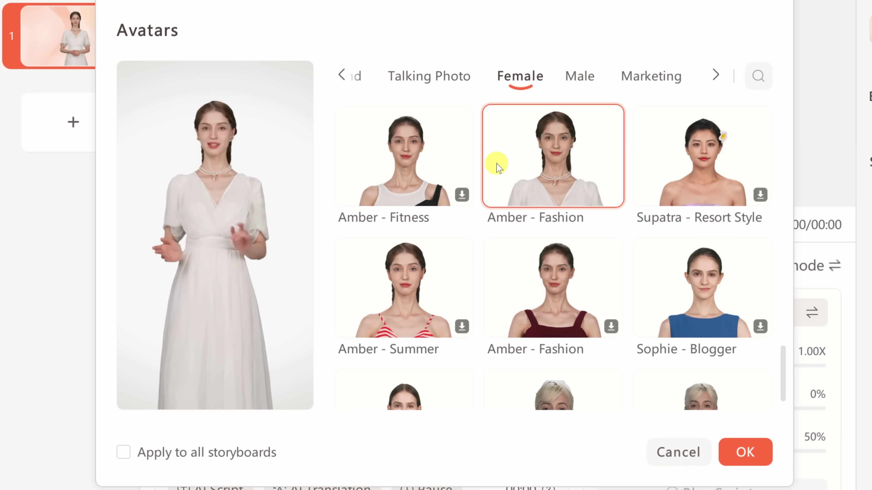
scroll(533, 187, down, 3)
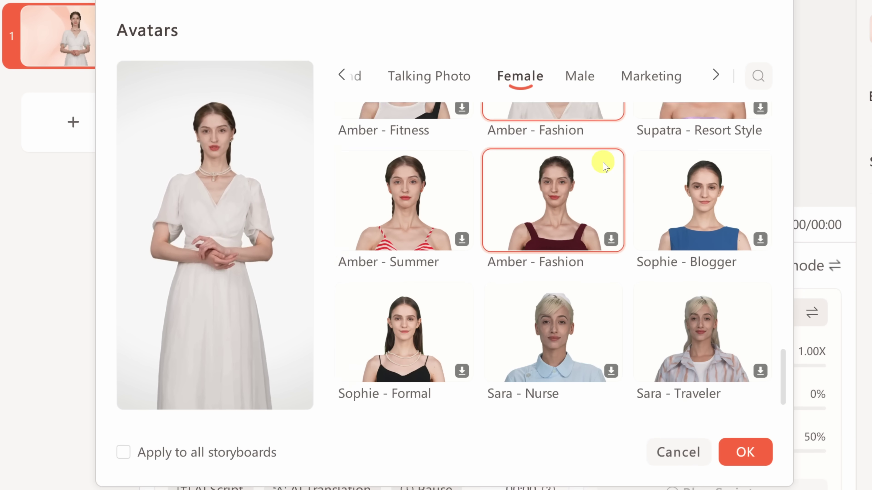
scroll(645, 193, down, 10)
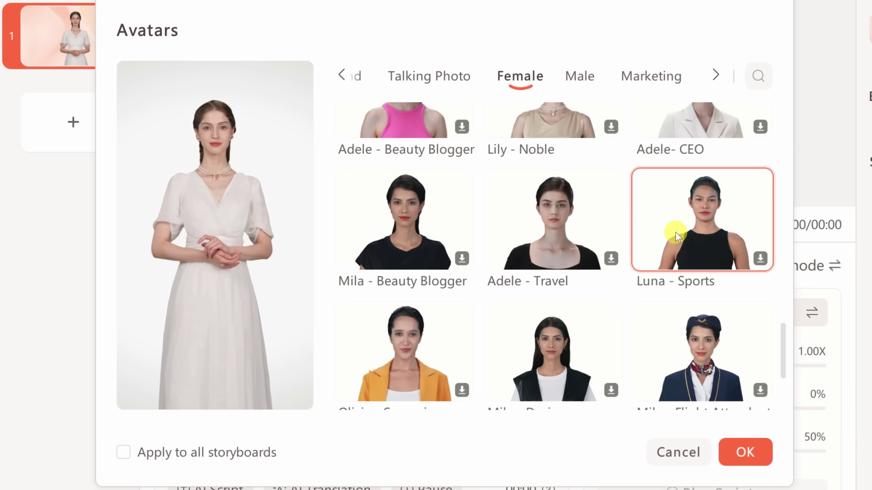
scroll(674, 242, up, 10)
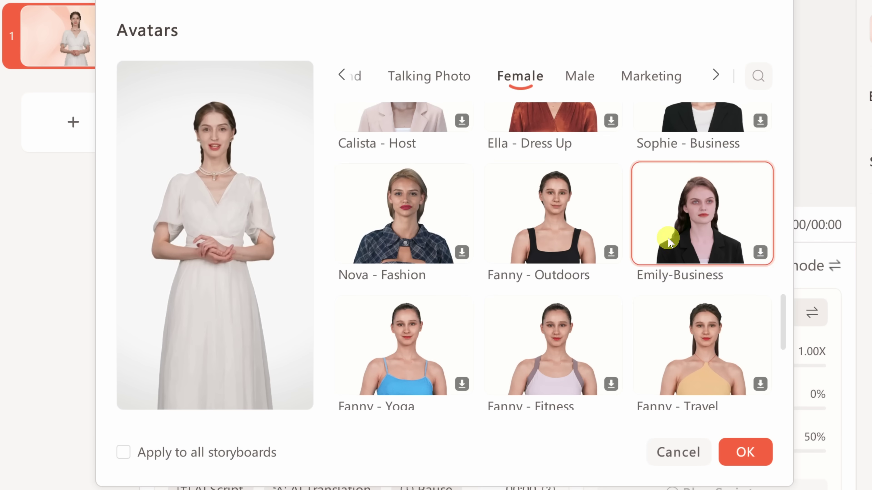
click(342, 76)
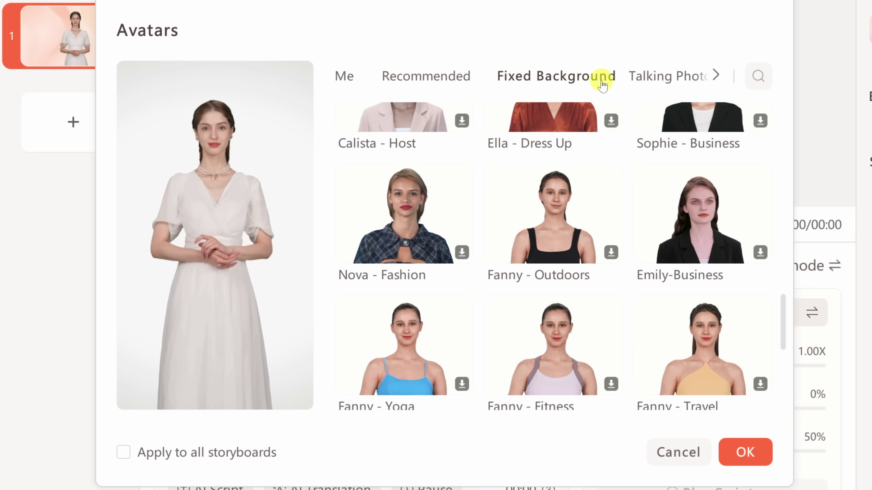
Search avatars for 'lina' and put Lina - Fashion in the red dress on the slide.
click(758, 75)
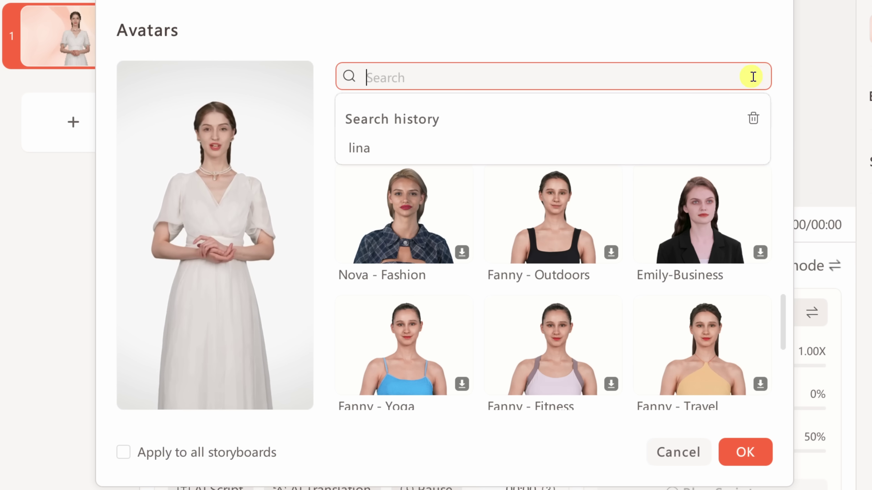
text(lina)
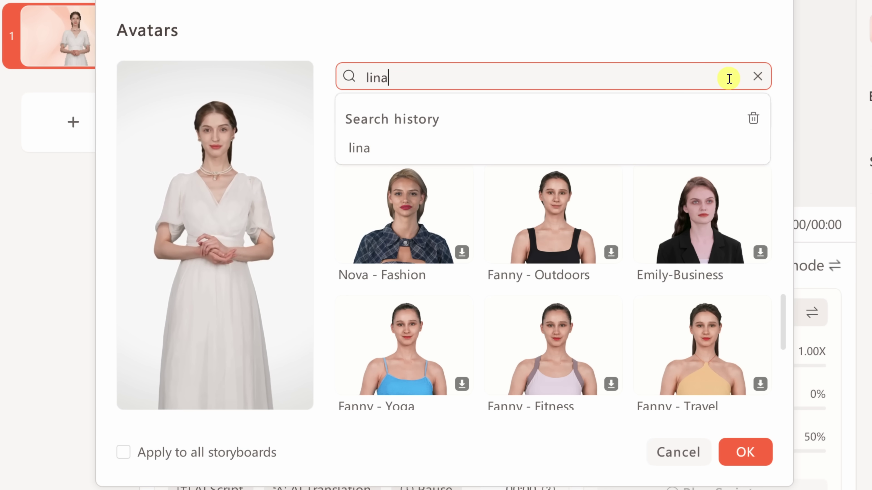
click(386, 143)
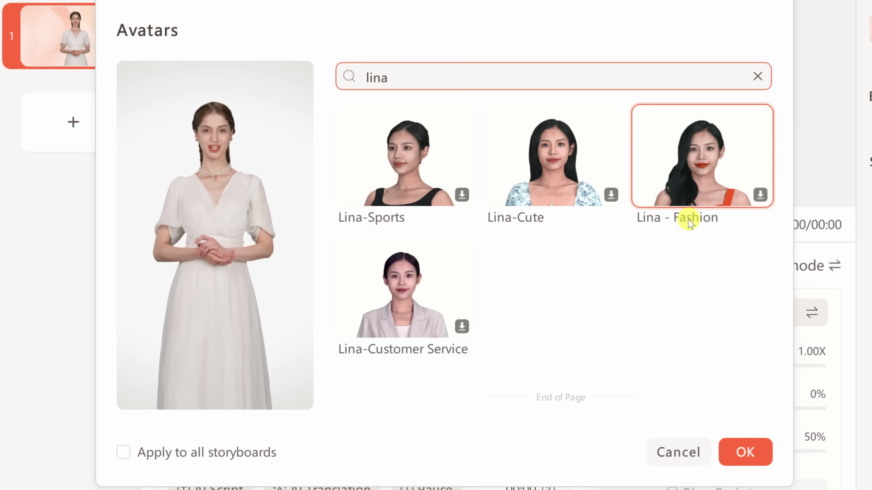
click(704, 187)
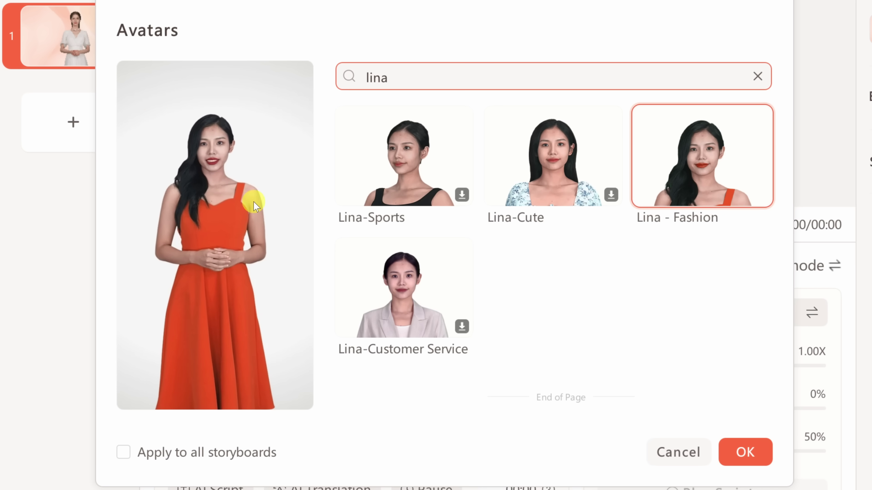
click(747, 454)
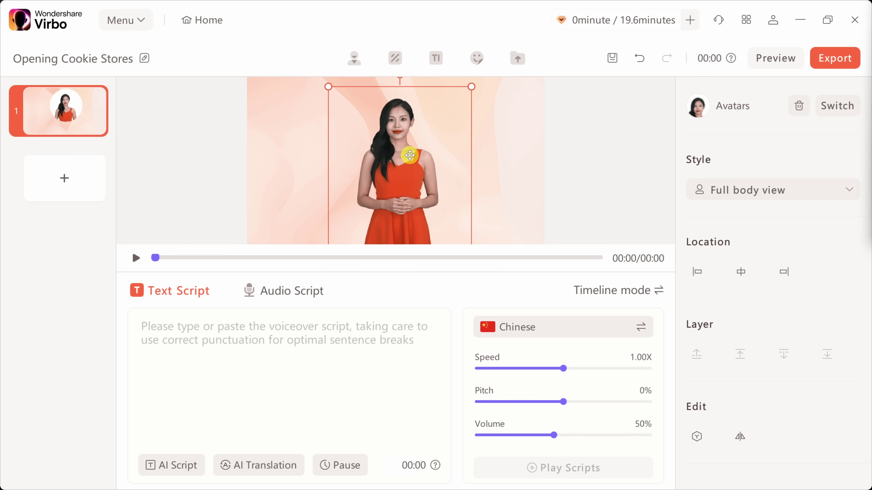
Enlarge the Lina avatar and place it slightly left of centre, undoing an accidental tilt.
drag(410, 168, 422, 189)
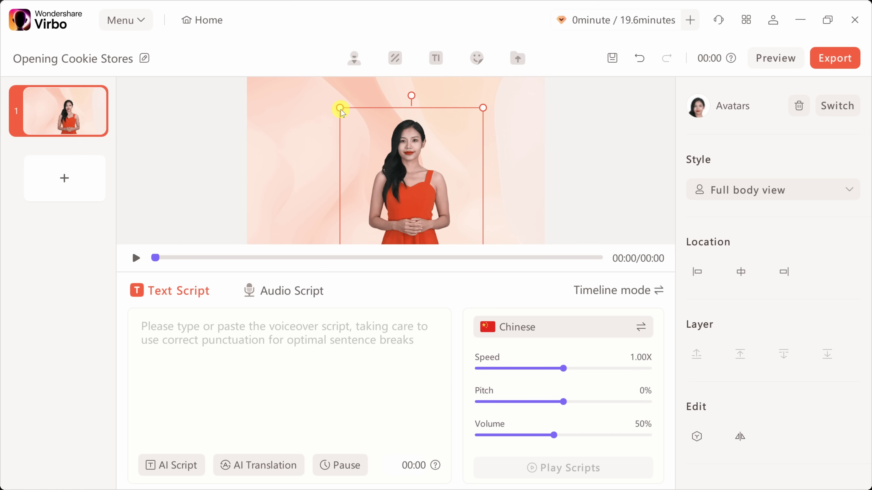
click(328, 102)
click(411, 146)
drag(340, 107, 308, 89)
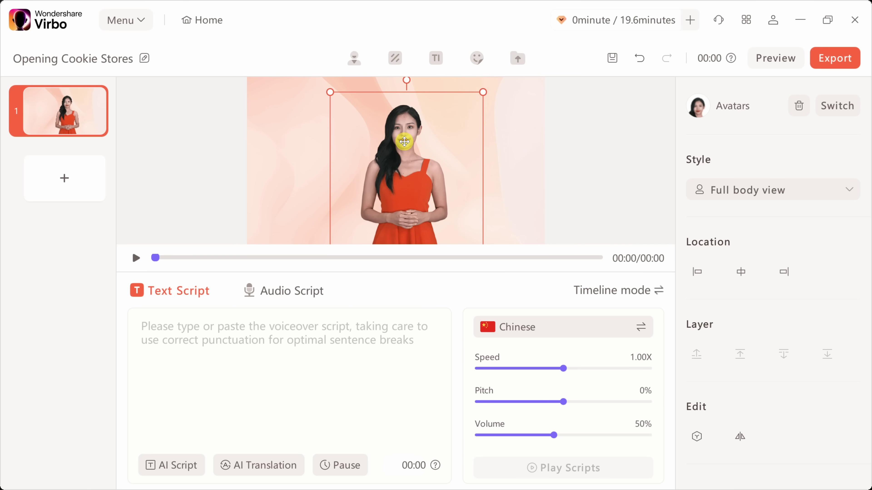
drag(399, 140, 399, 137)
mouse_move(394, 90)
mouse_down()
mouse_move(414, 91)
mouse_move(381, 89)
mouse_up()
key(ctrl+z)
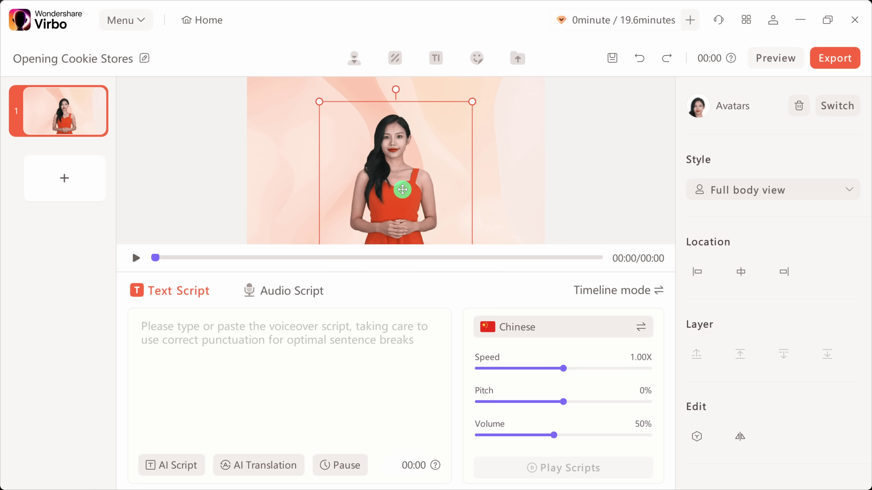
drag(402, 191, 385, 174)
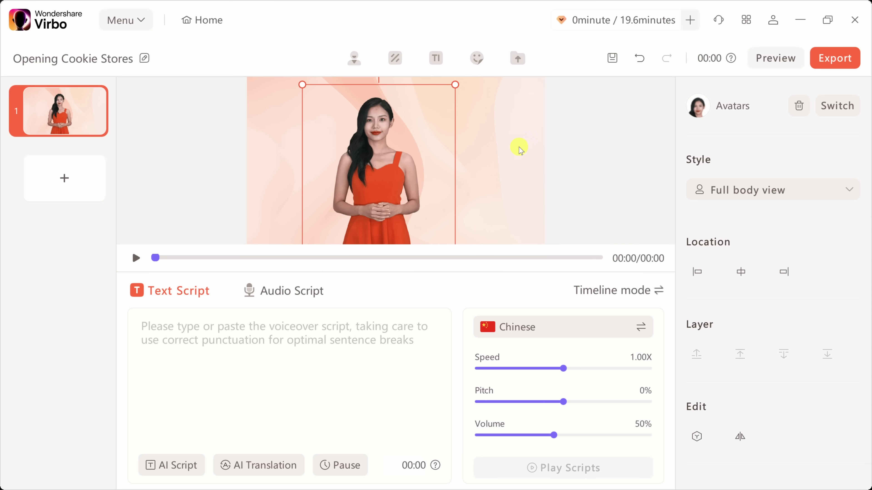
click(752, 190)
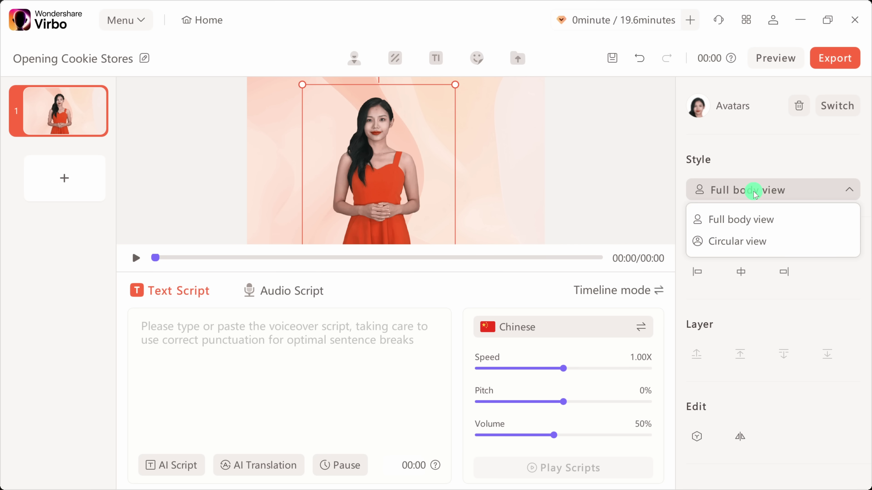
click(744, 241)
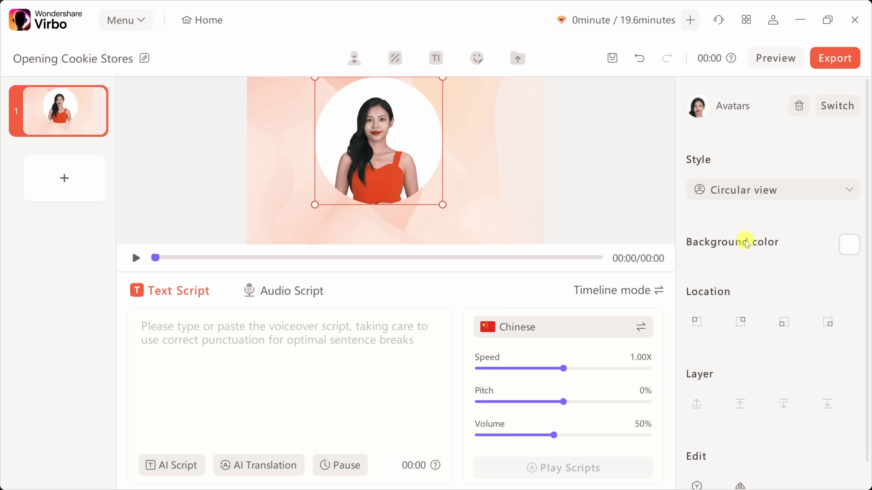
click(748, 191)
click(753, 218)
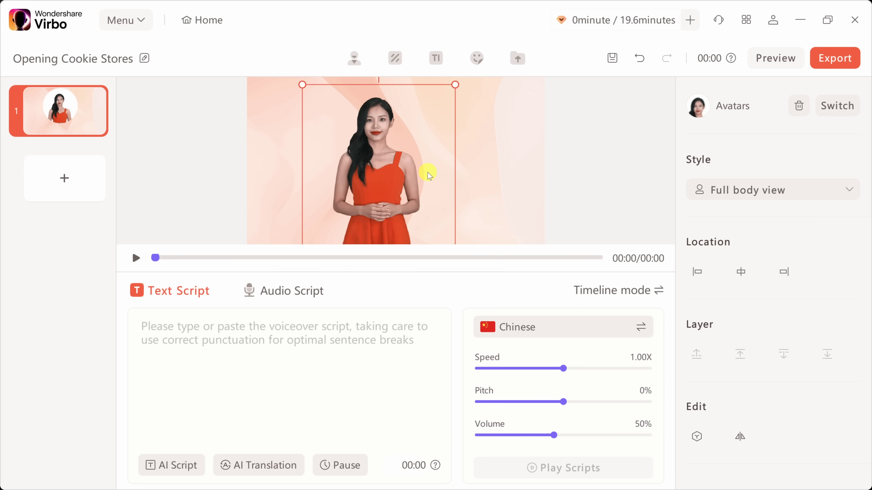
Open the Background library and switch from Simple to the 3D Background Horizontal neon scenes.
click(396, 62)
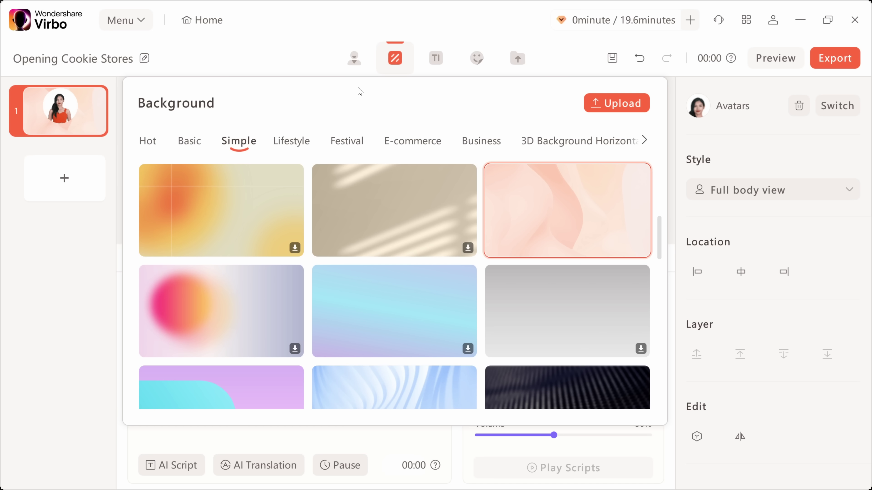
scroll(266, 217, down, 15)
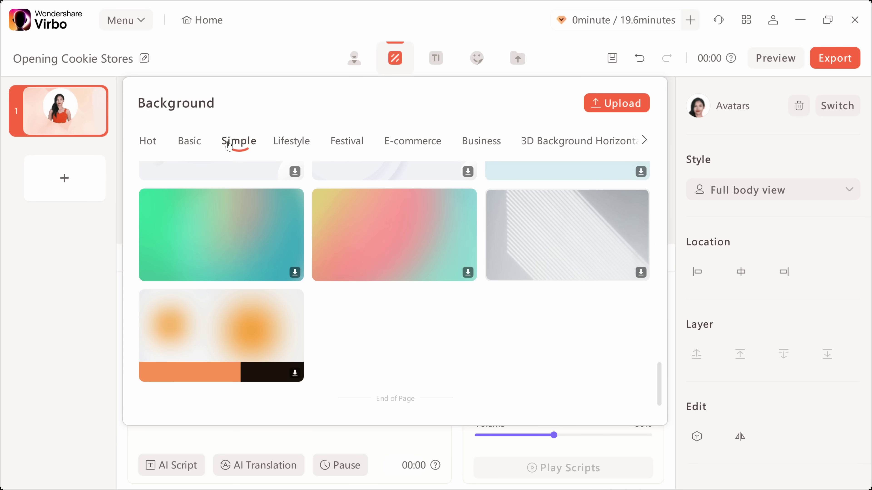
click(558, 142)
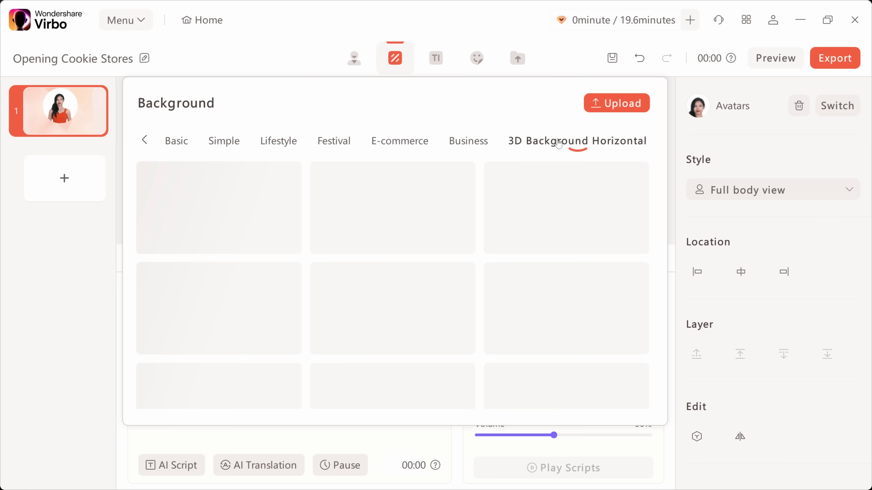
scroll(567, 228, down, 3)
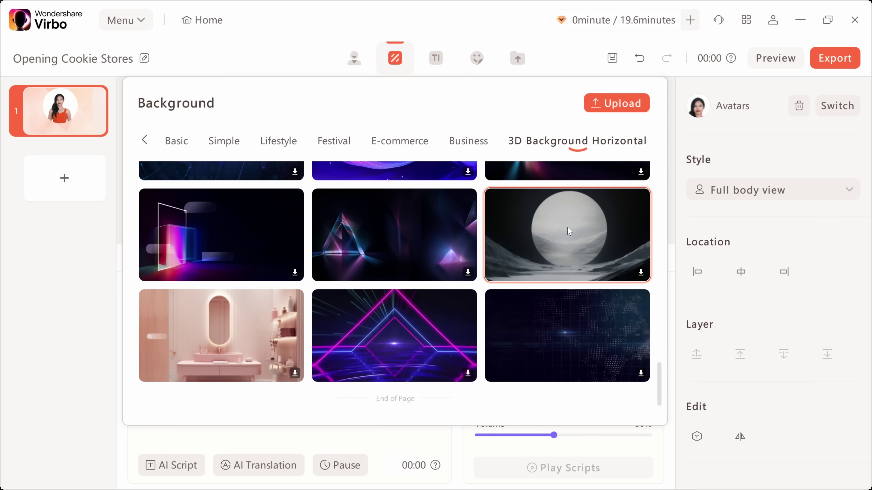
scroll(591, 274, up, 2)
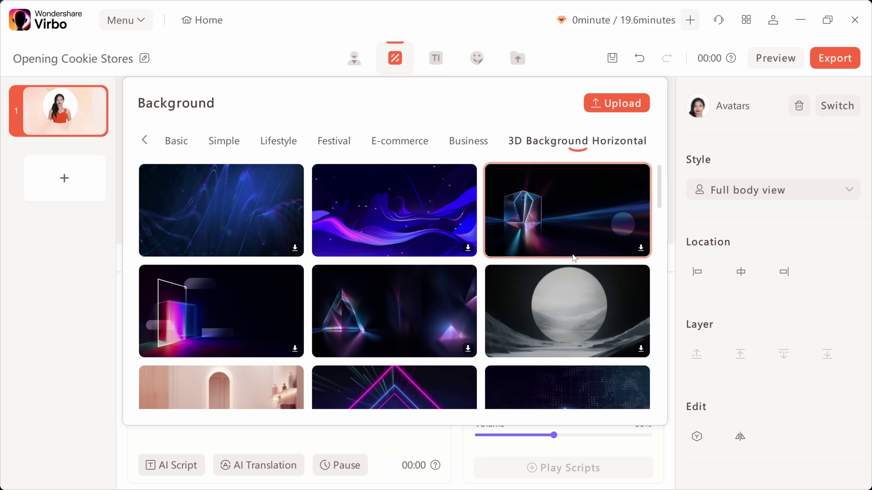
Upload background.png from the Desktop as the scene background, accepting the crop.
click(614, 104)
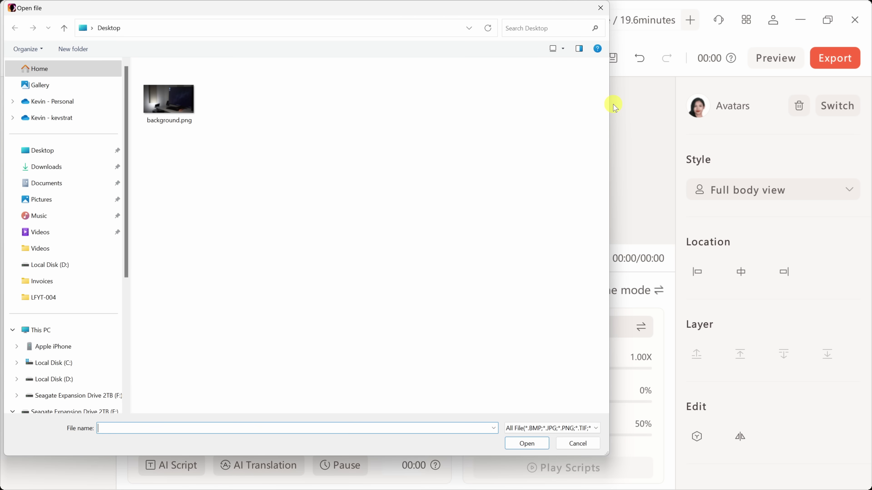
click(169, 105)
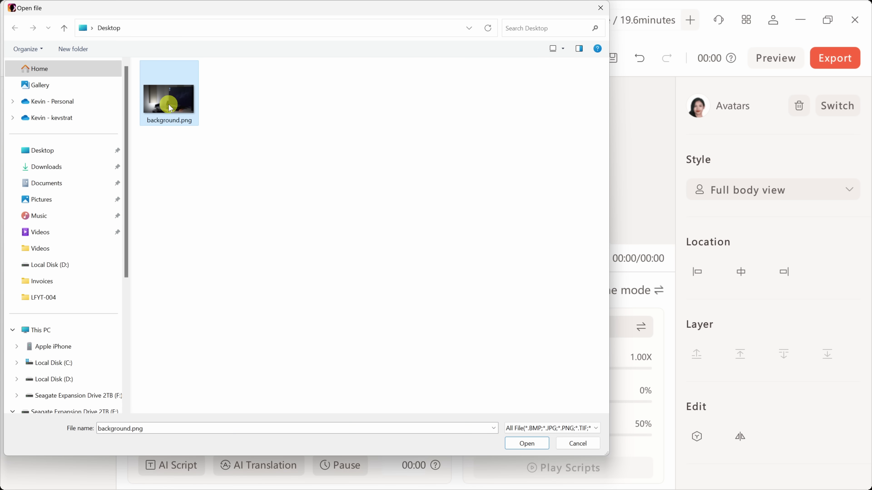
double_click(171, 107)
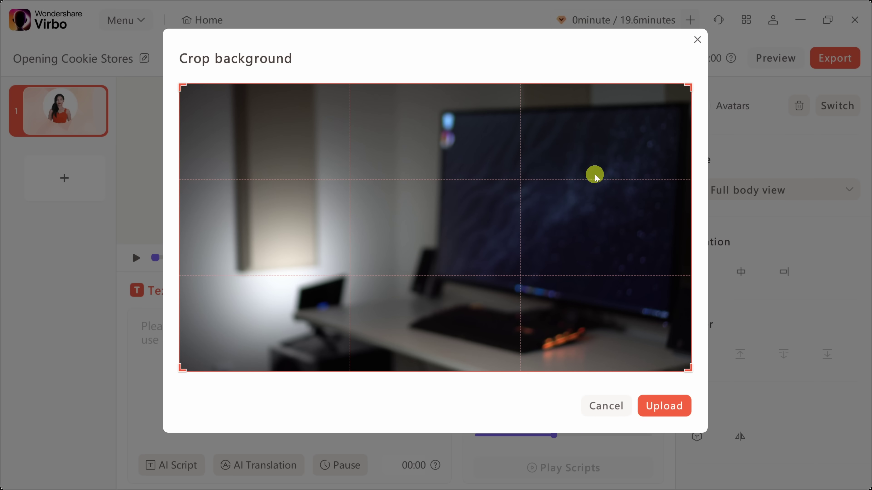
click(652, 412)
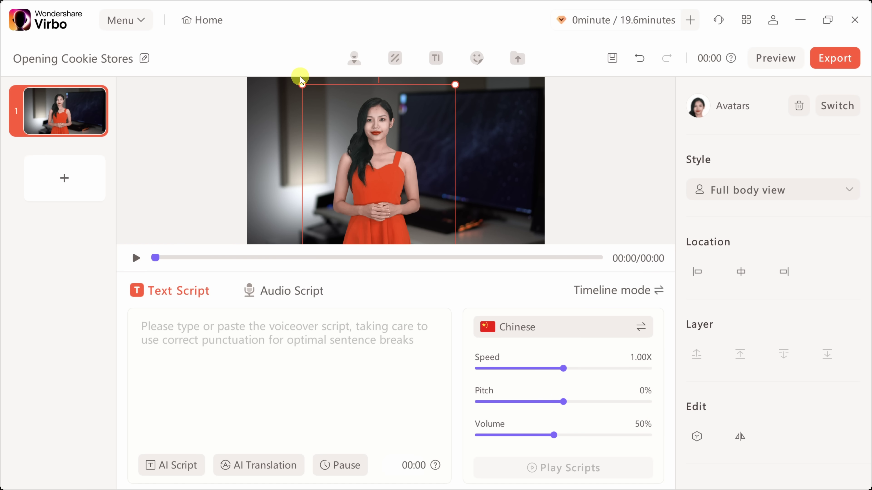
Enlarge Lina to a waist-up framing, shifted left so the monitor shows on the right.
drag(453, 84, 502, 58)
drag(432, 123, 395, 191)
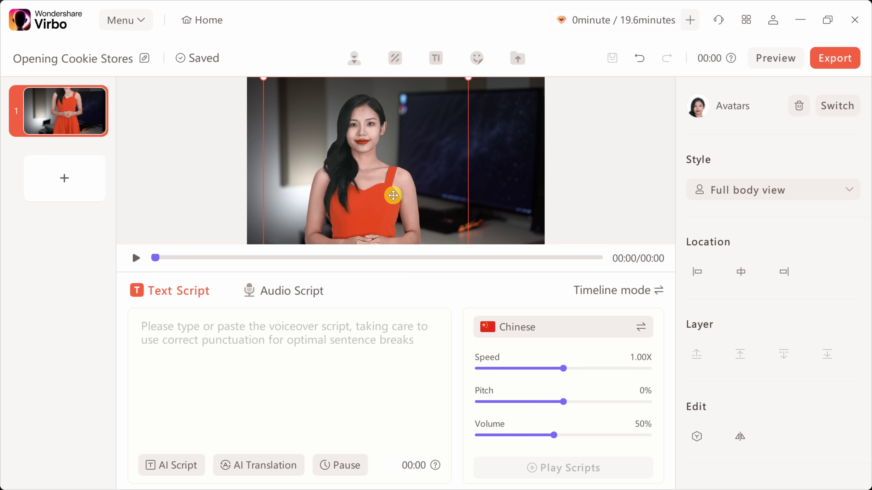
drag(469, 82, 494, 43)
drag(358, 151, 361, 180)
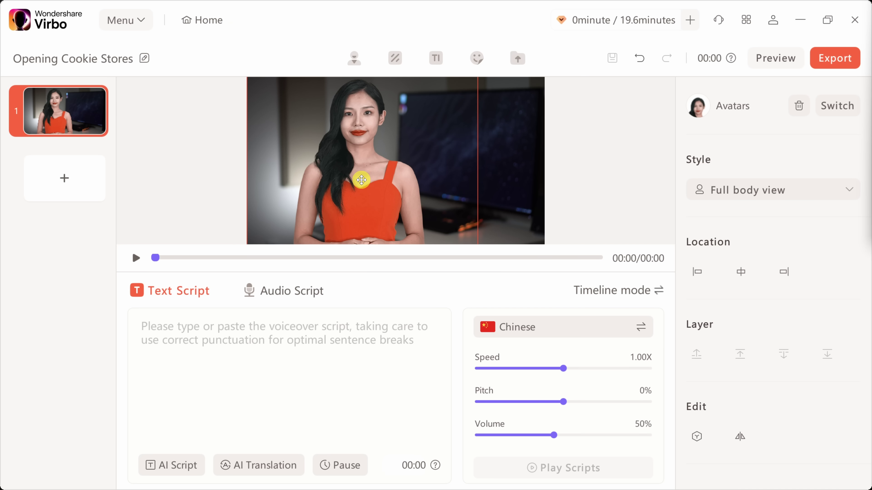
click(505, 137)
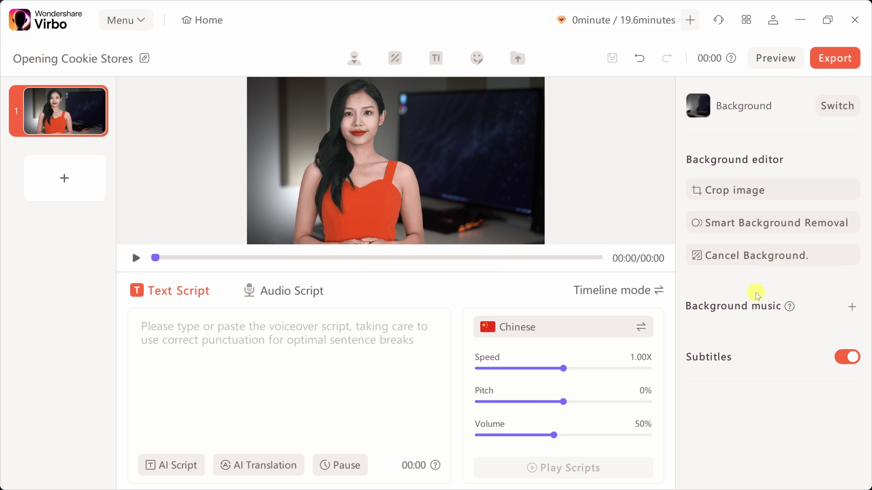
Show the Add text options and browse the heading, body text and preset styles.
click(435, 70)
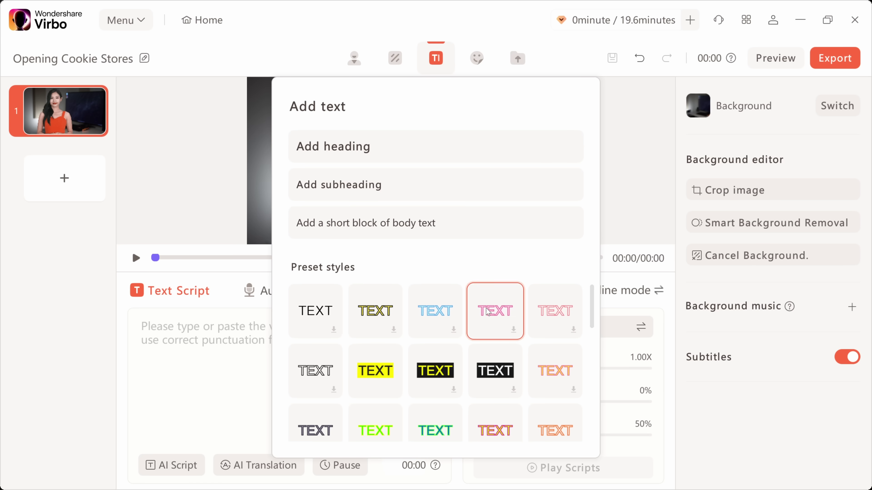
scroll(487, 314, down, 3)
scroll(491, 329, up, 3)
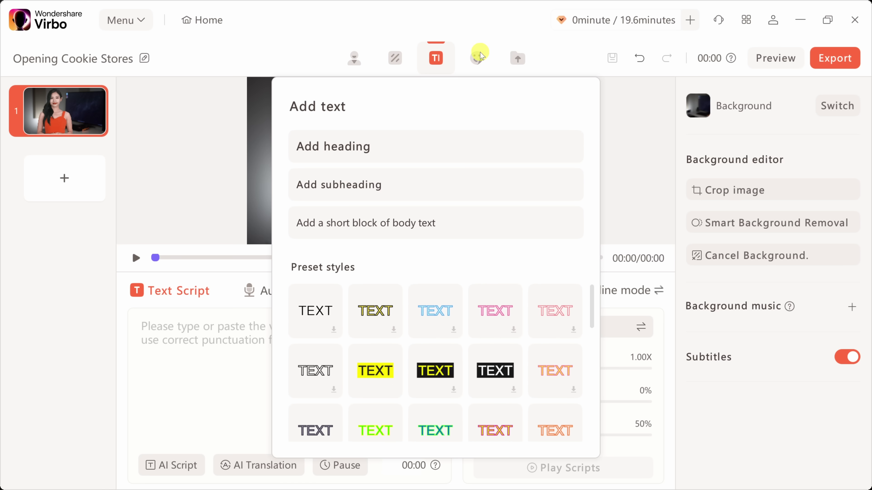
Switch to the Sticker library and browse the Hot stickers such as beards and sale tags.
click(478, 58)
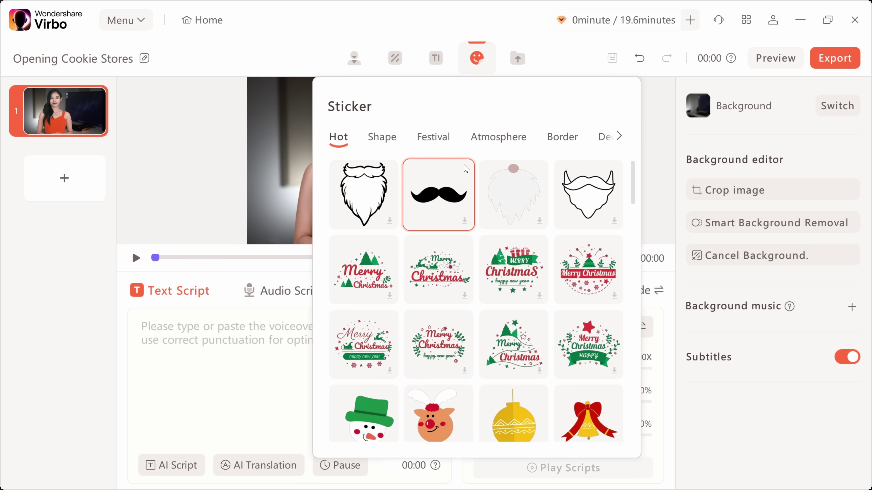
scroll(473, 195, down, 5)
scroll(473, 194, down, 5)
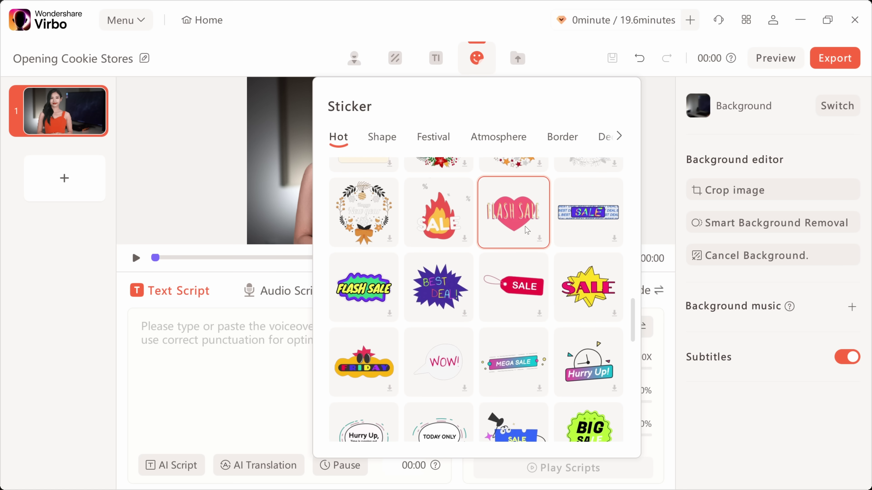
scroll(500, 215, up, 5)
scroll(531, 231, up, 1)
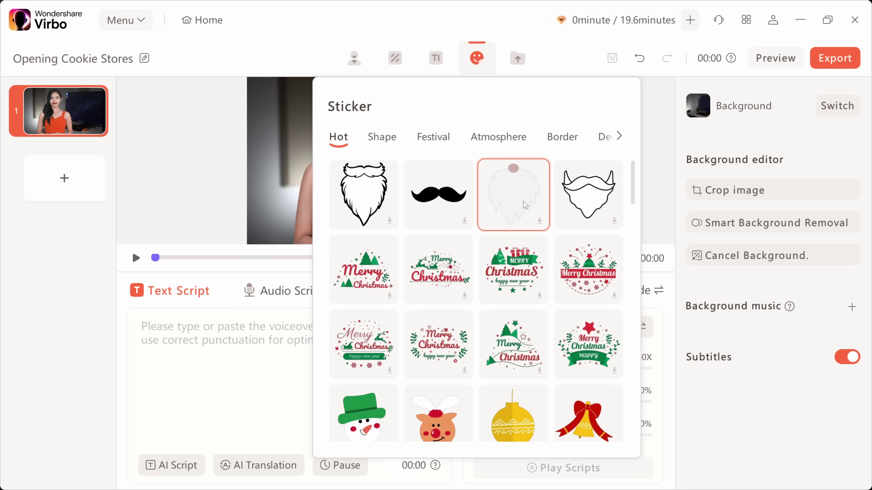
Apply the uploaded desk-and-monitor photo from Assets as the scene background.
click(518, 61)
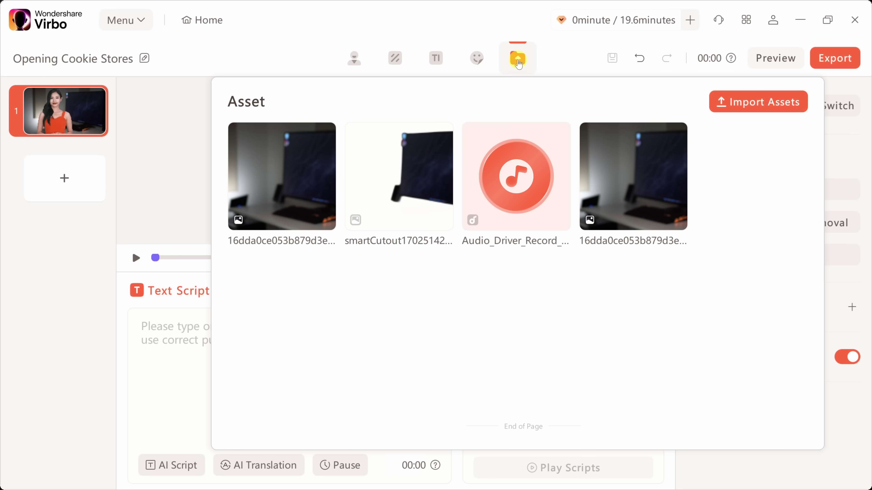
mouse_move(275, 150)
mouse_move(646, 168)
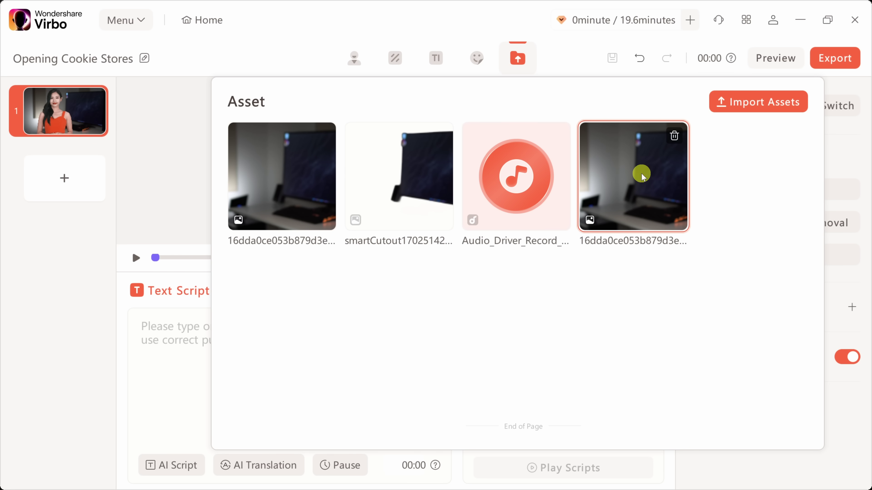
click(622, 165)
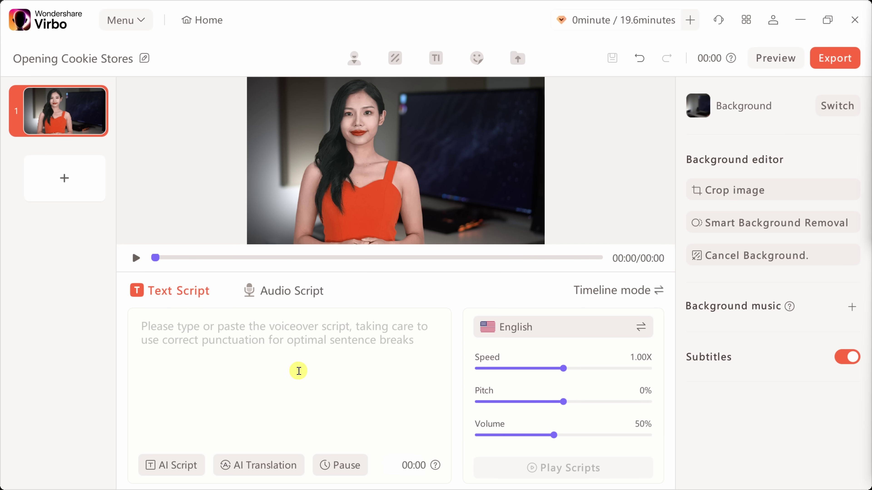
click(286, 295)
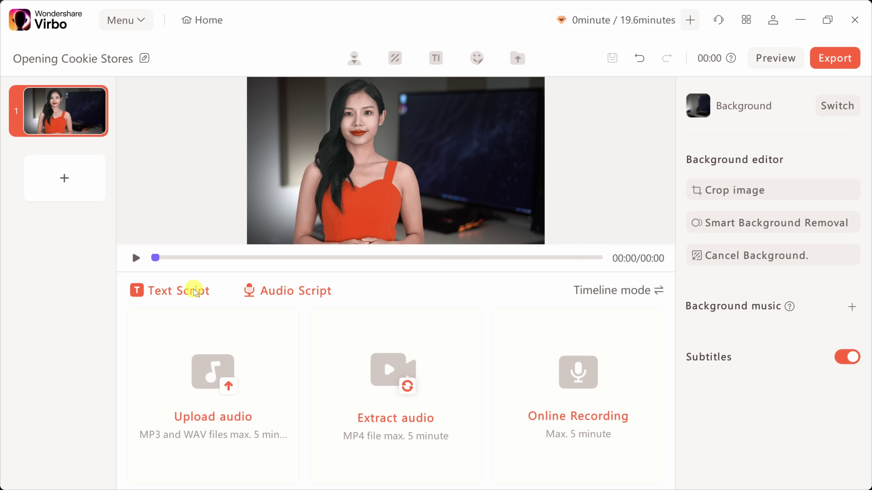
click(174, 298)
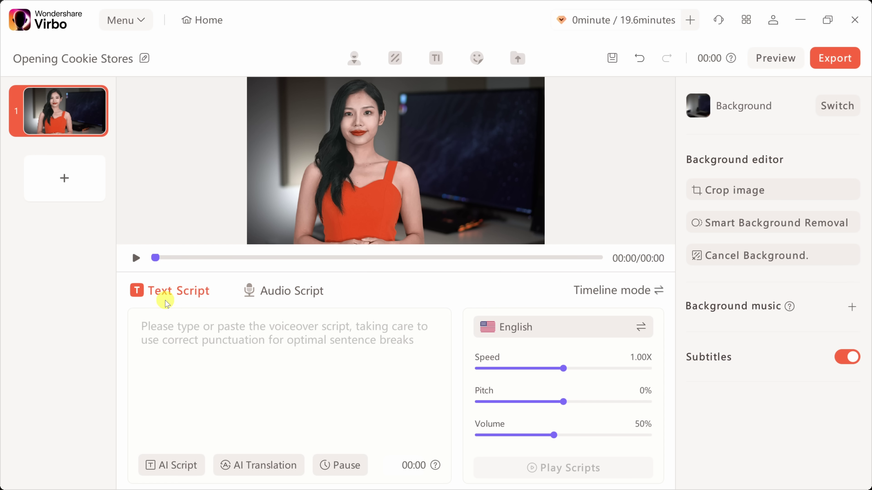
click(171, 334)
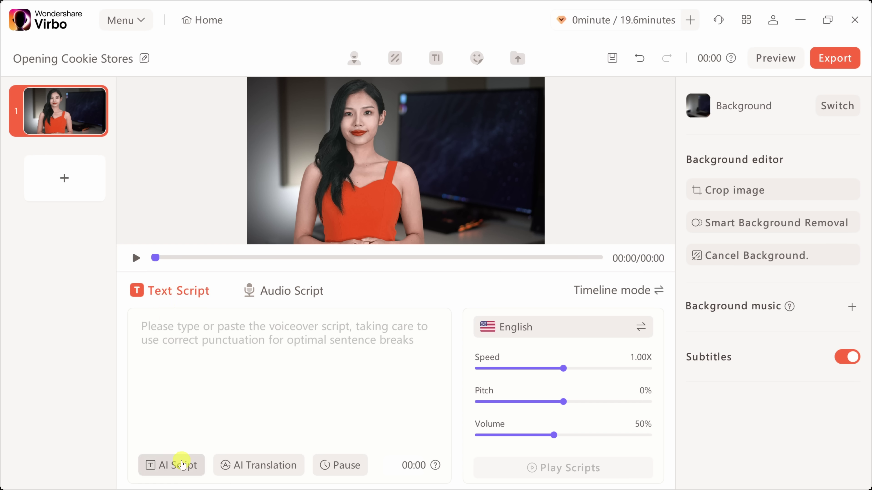
click(175, 473)
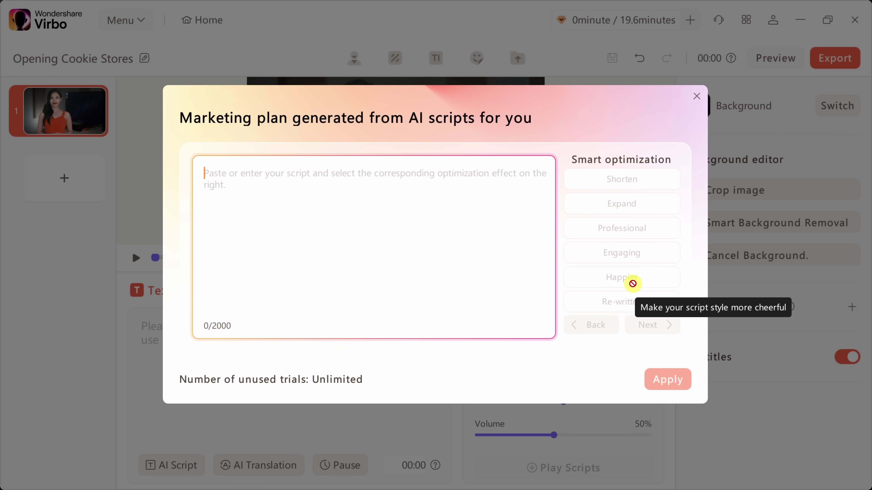
click(697, 97)
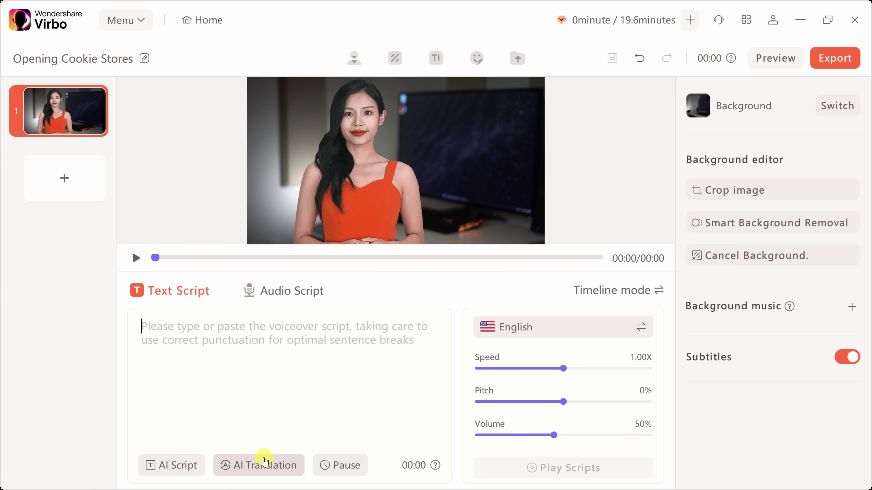
Paste the Cookie Lovers expansion announcement into the Text Script, giving an 00:18 clip.
click(262, 474)
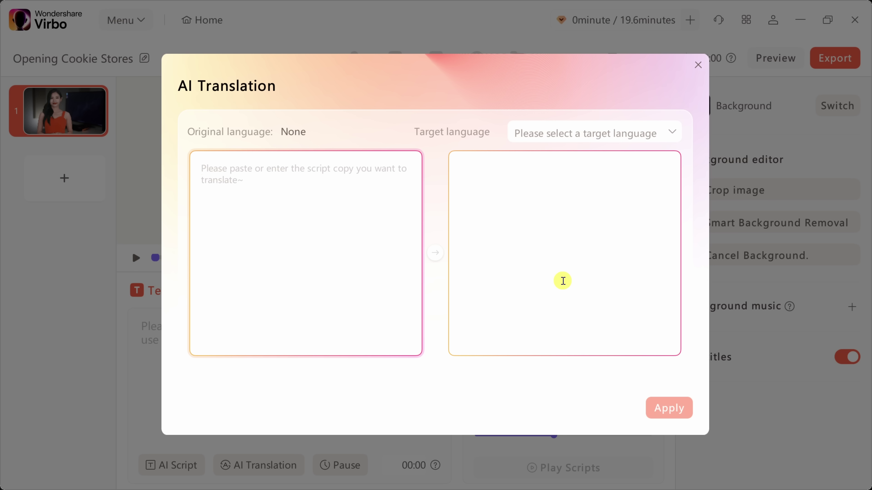
click(697, 65)
click(220, 329)
text(Hello Cookie Lovers! We have some exciting news to share. The Kevin Cookie Company is expanding to 100 new locations around the world! That means you can enjoy our delicious cookies in more places than ever before.)
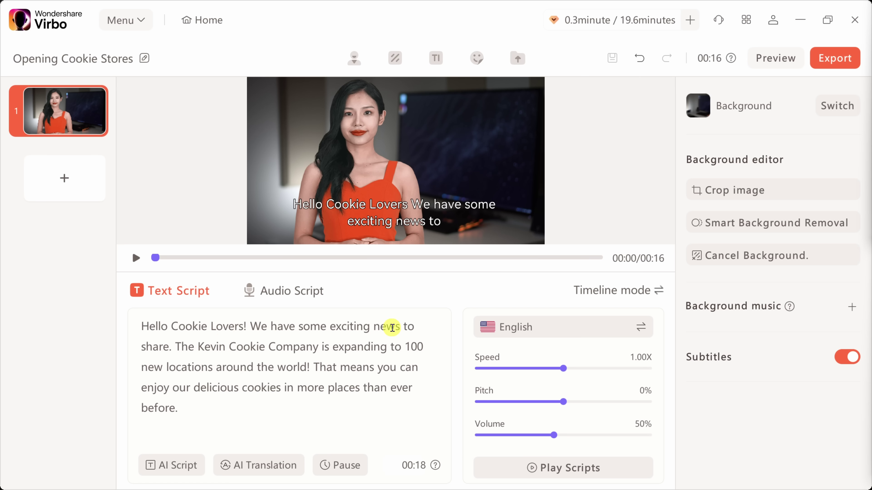
Filter the narration voice list to English language and Female gender.
click(538, 332)
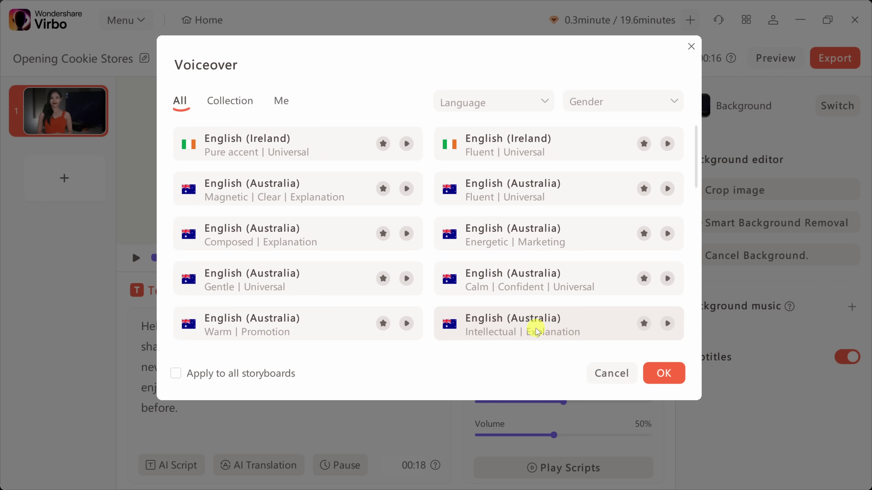
scroll(347, 247, down, 5)
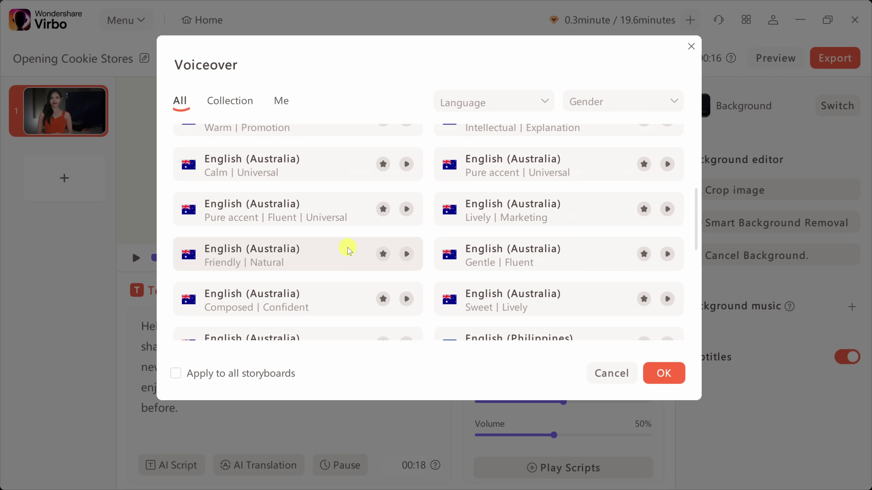
scroll(350, 250, down, 5)
scroll(352, 251, up, 4)
scroll(352, 251, up, 5)
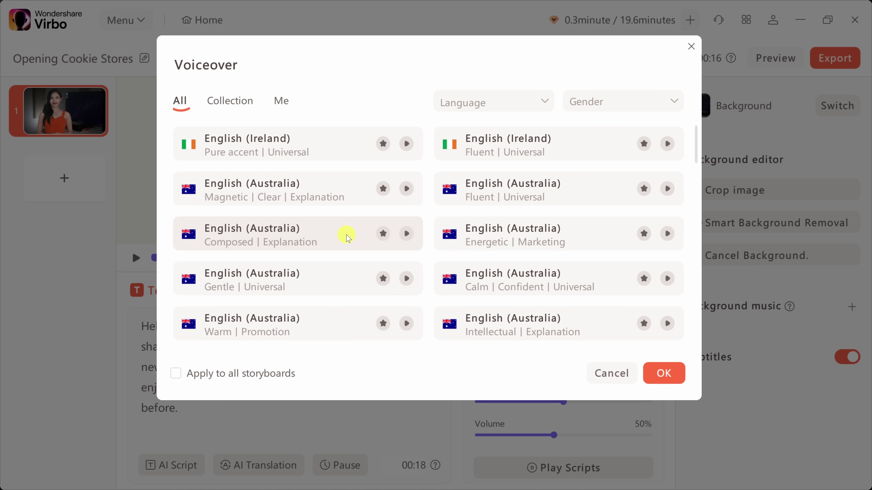
click(477, 102)
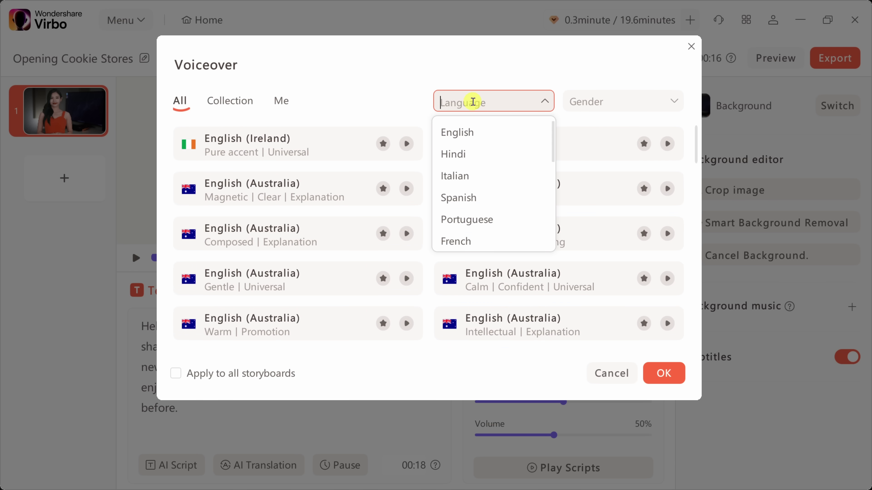
click(465, 132)
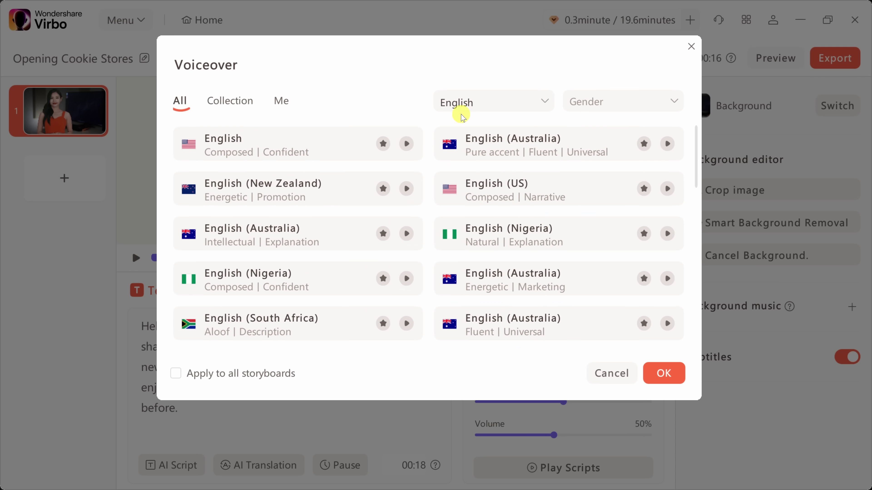
click(608, 102)
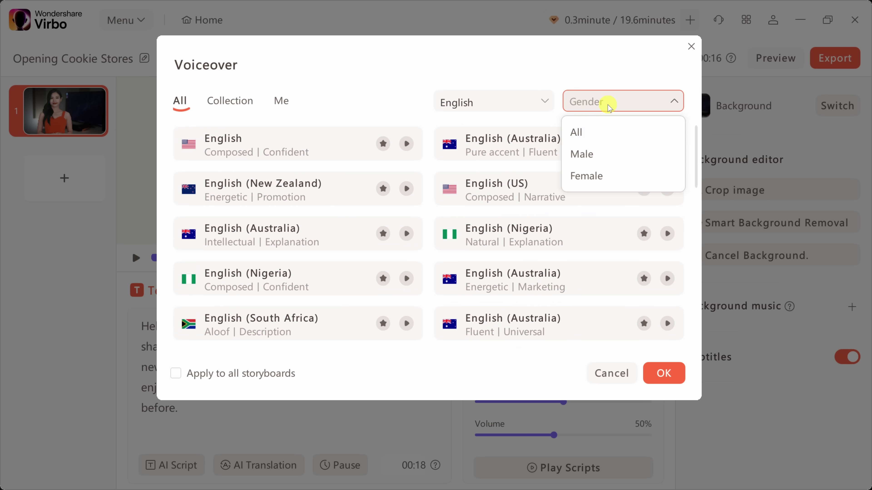
click(596, 171)
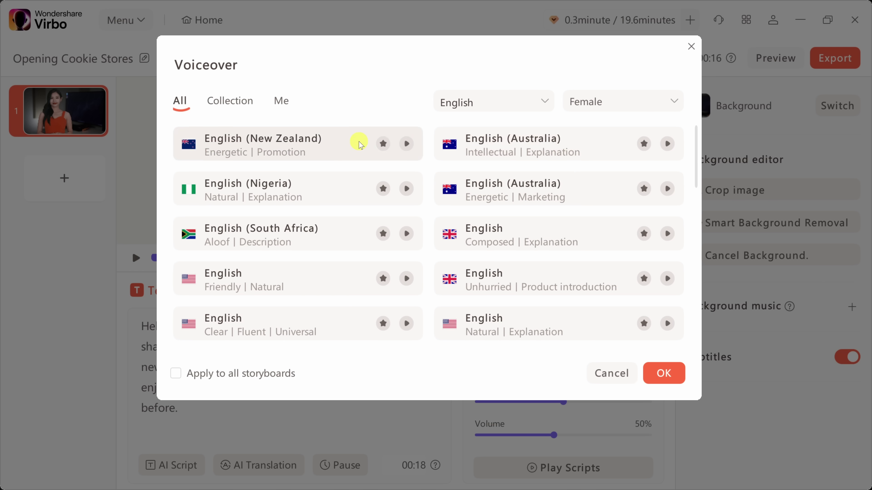
Preview samples and apply the English (US) Classy | Explanation voice, shortening the clip to 00:13.
scroll(375, 189, down, 5)
scroll(389, 230, up, 5)
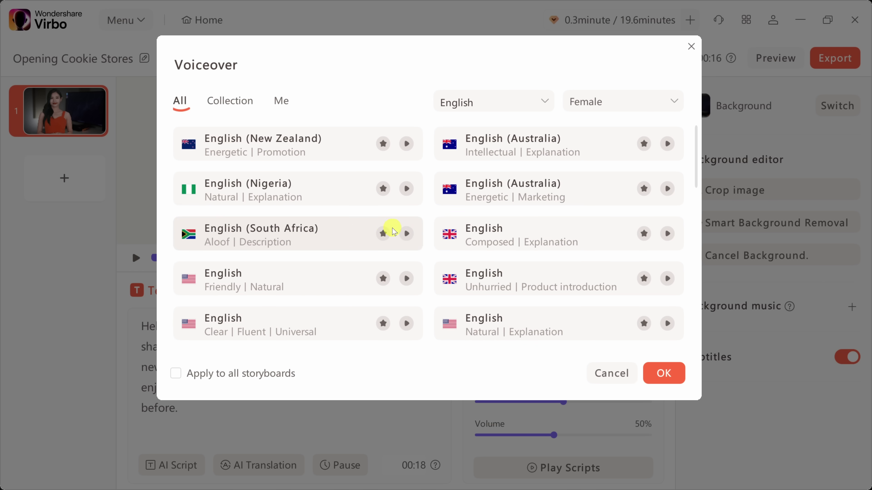
click(407, 146)
click(407, 144)
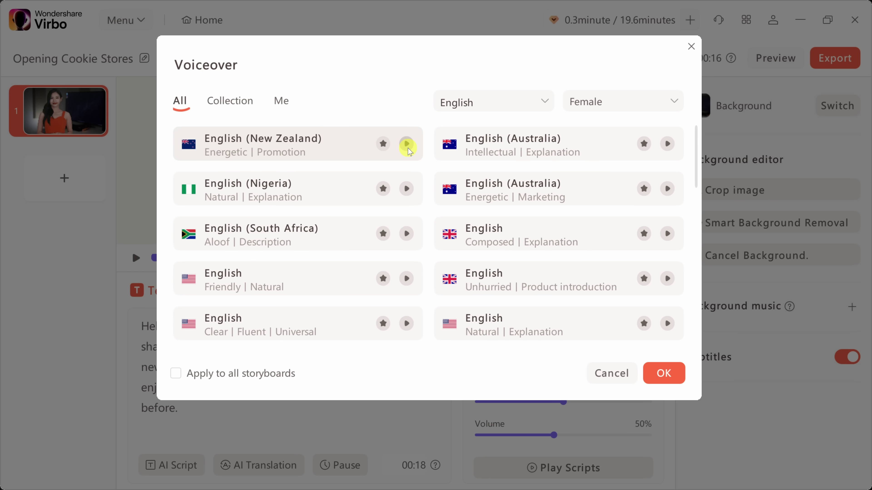
scroll(408, 151, down, 15)
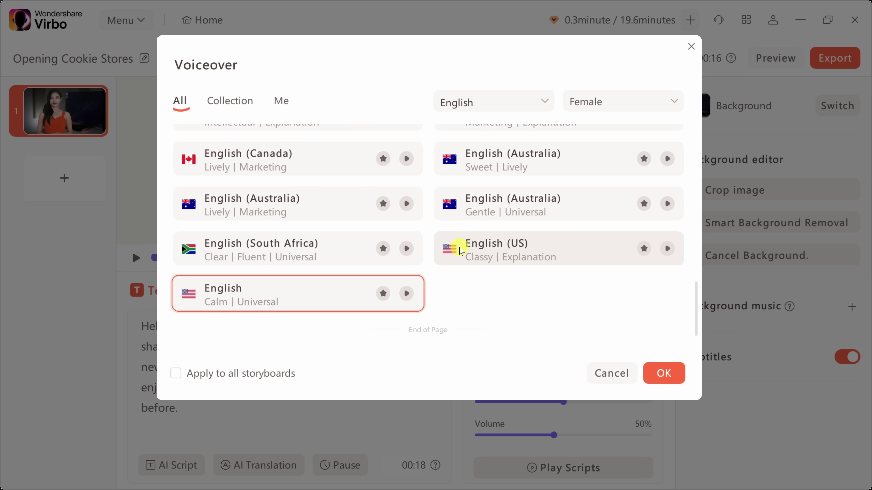
click(667, 249)
click(667, 250)
click(578, 254)
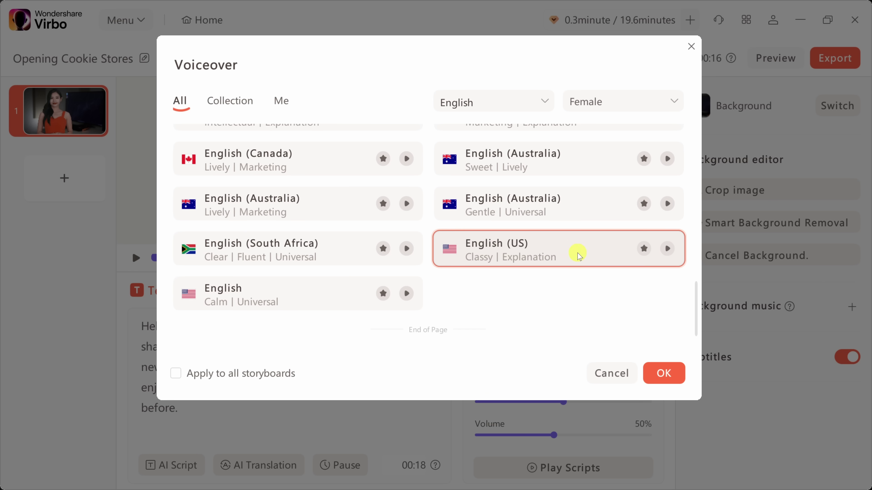
click(661, 377)
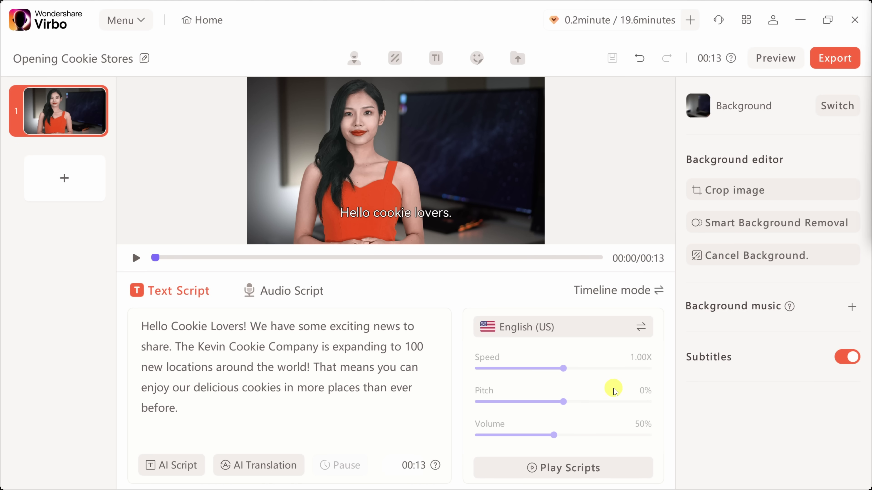
click(578, 474)
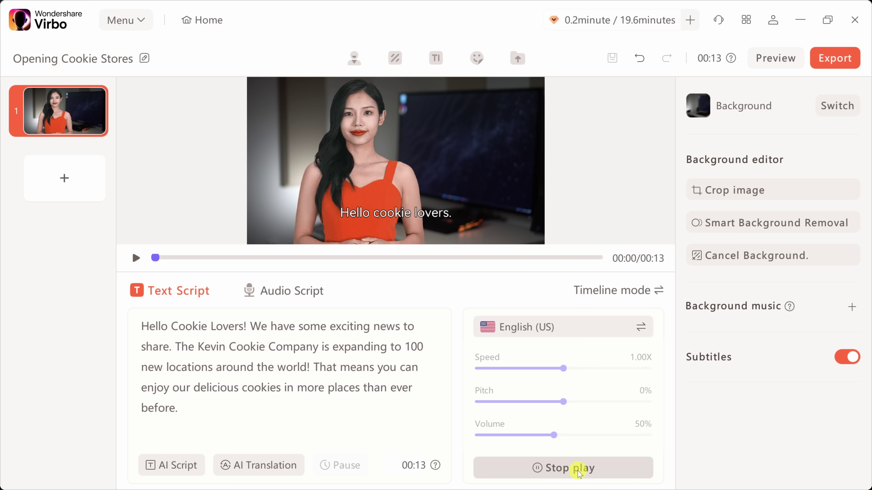
click(579, 474)
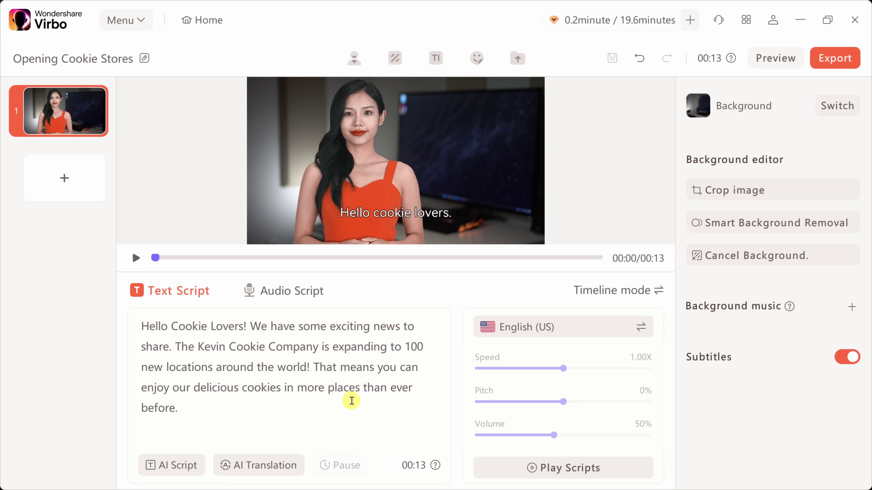
Export the video, producing a 00:12 Opening Cookie Stores video in My Creations.
click(836, 58)
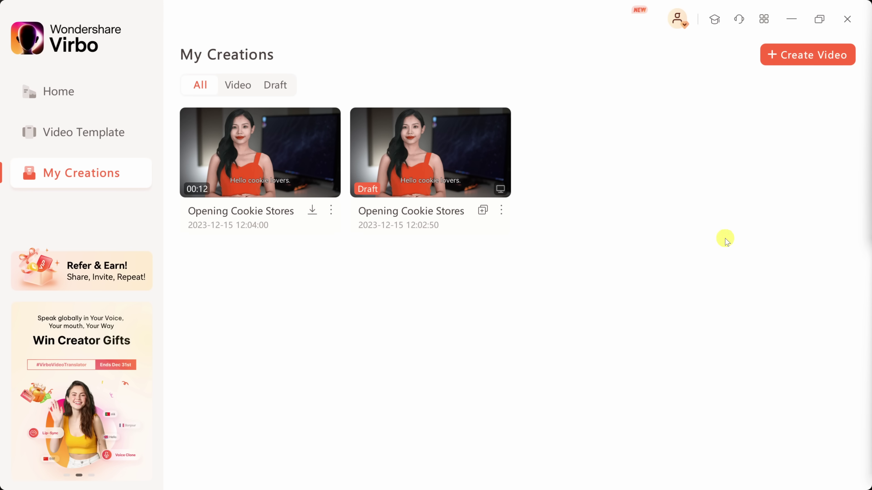
mouse_move(235, 175)
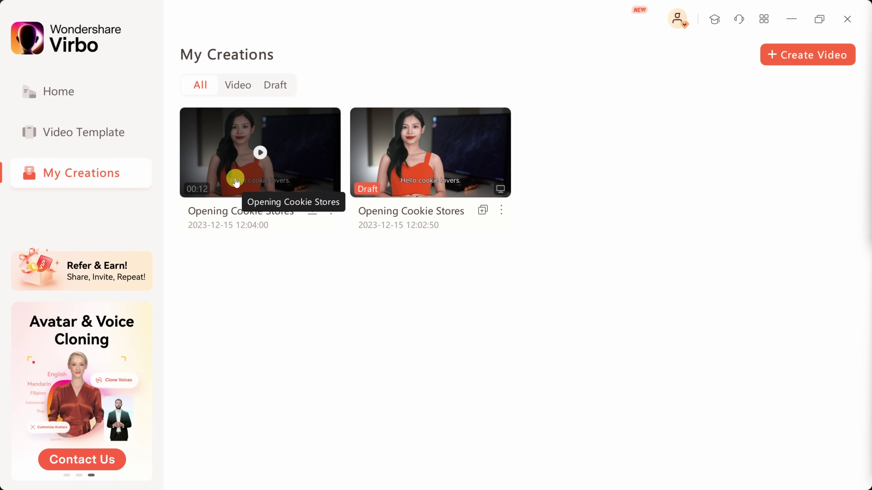
Go back to the Home avatar gallery, opening and dismissing the AI Script dialog.
click(84, 96)
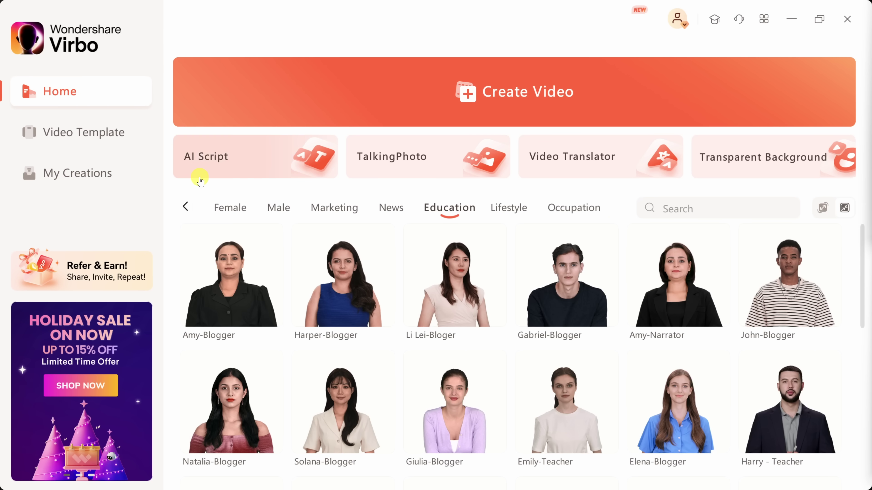
click(242, 168)
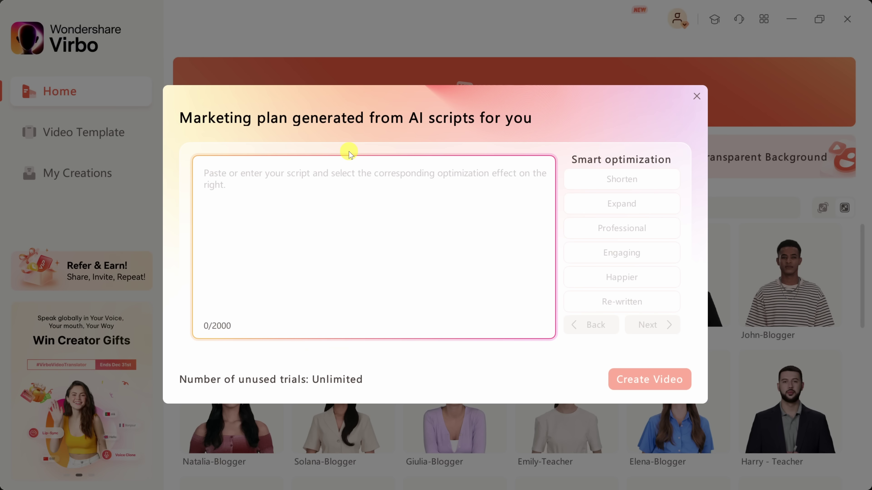
click(696, 96)
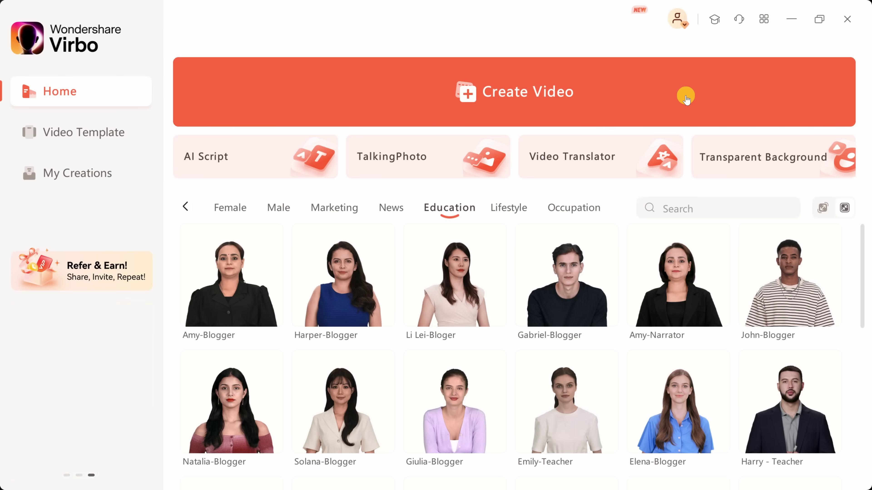
click(422, 169)
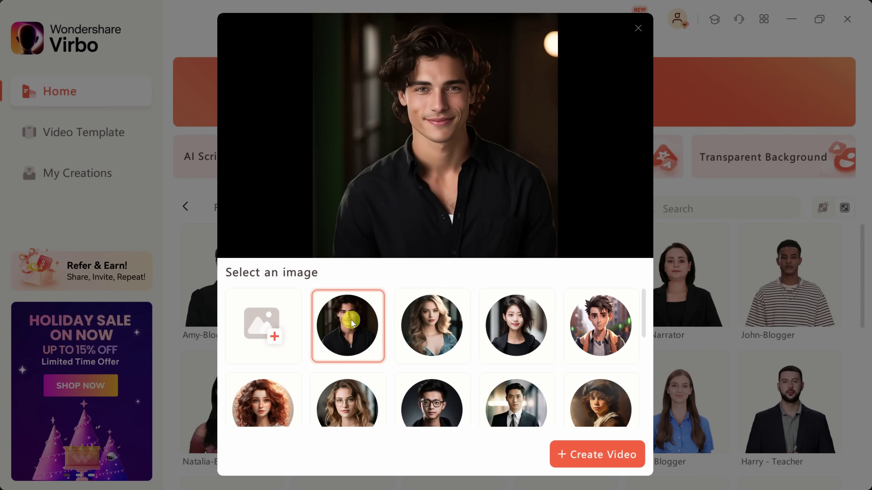
scroll(311, 399, down, 5)
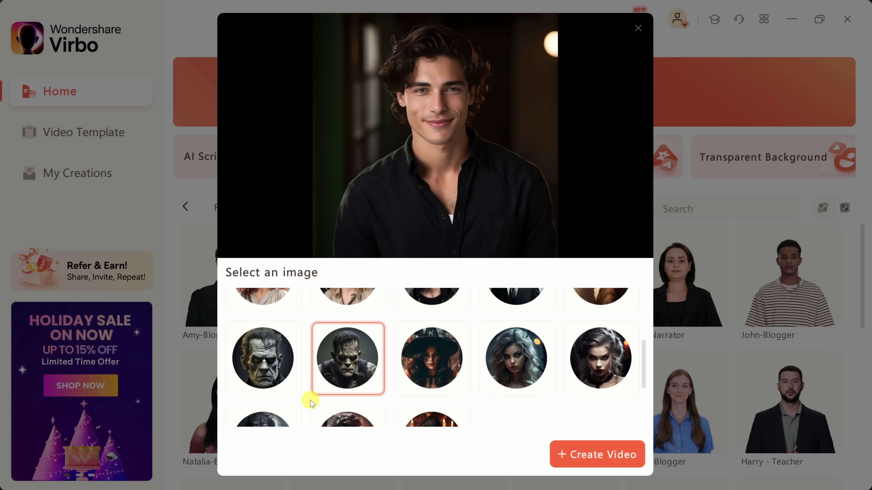
scroll(311, 400, up, 5)
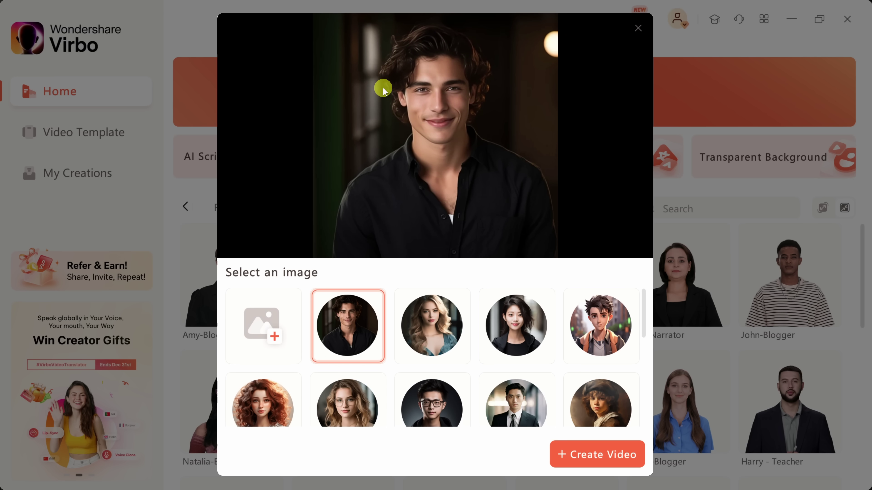
click(638, 28)
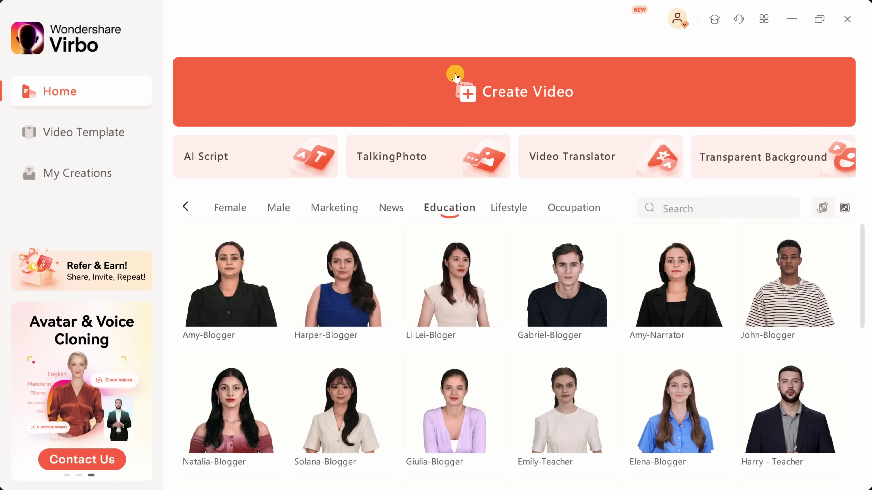